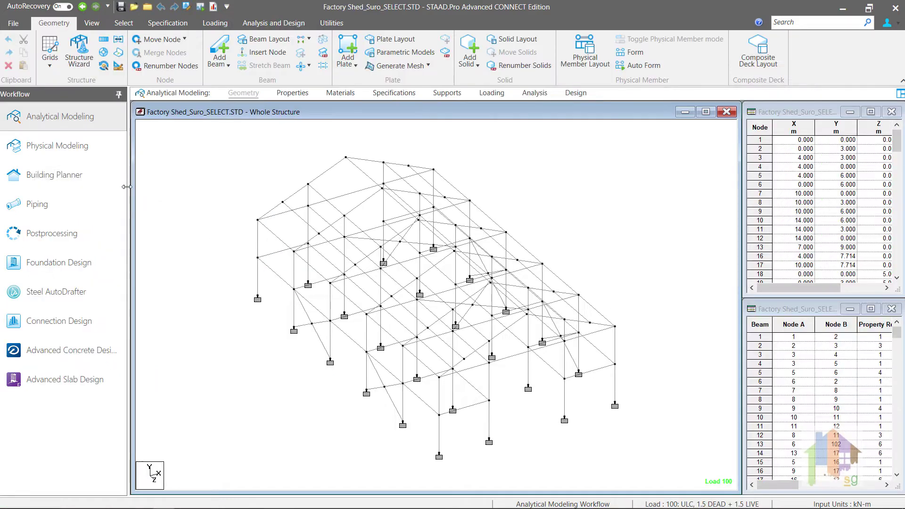
Display the beam utilization results layout for the factory shed in postprocessing
left_click(50, 234)
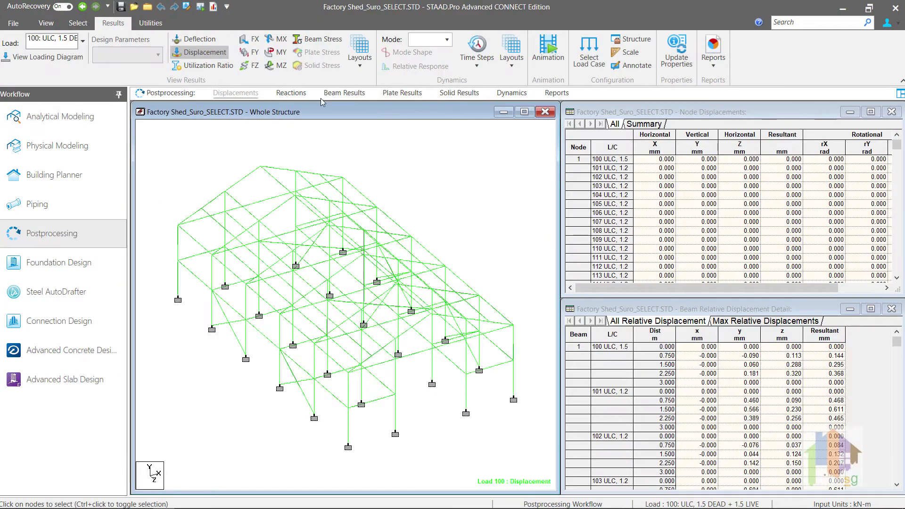
left_click(366, 70)
left_click(488, 167)
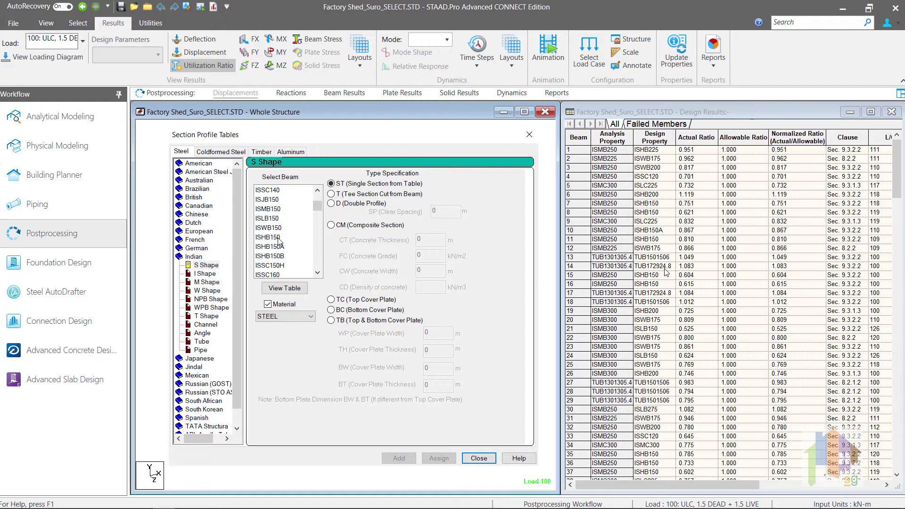
Browse the Indian steel S Shape beam list from ISHB150 onward, plus the NPB Shape and WPB Shape lists
left_click(283, 238)
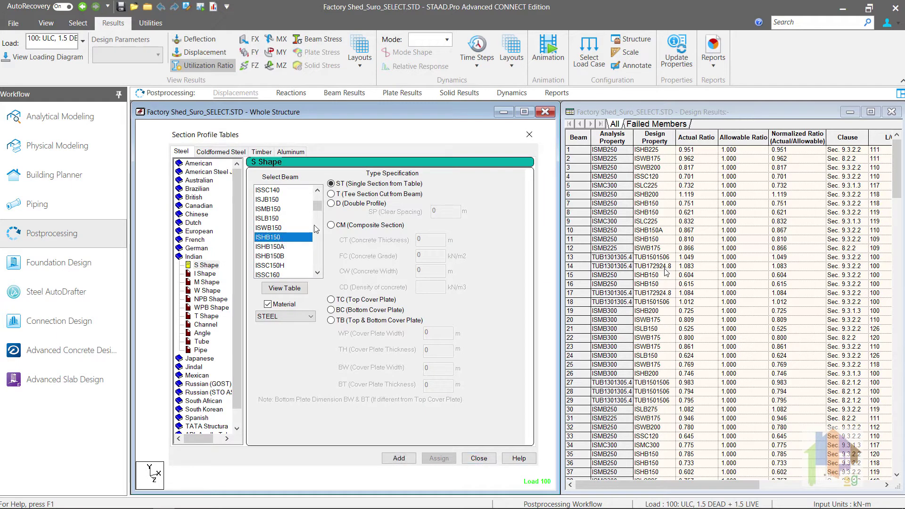
scroll(318, 210, "down", 1)
left_click_drag(318, 211, 319, 219)
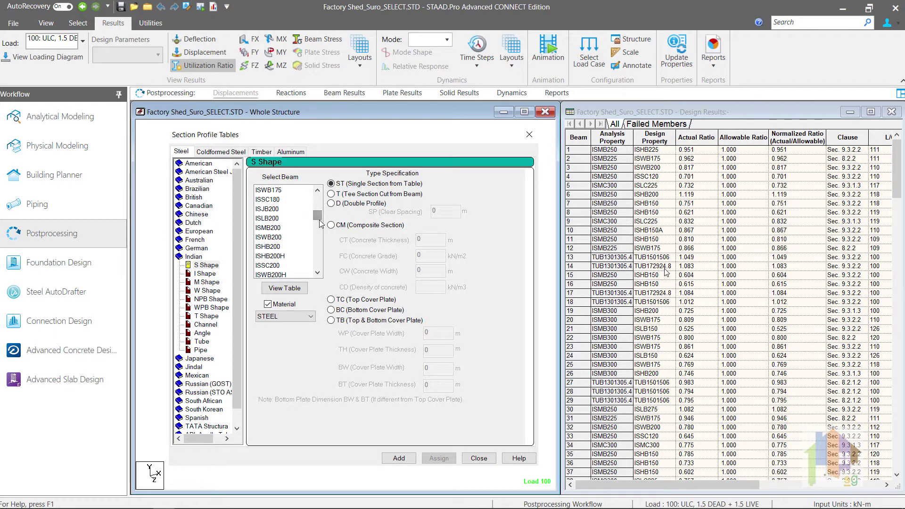
scroll(311, 242, "down", 1)
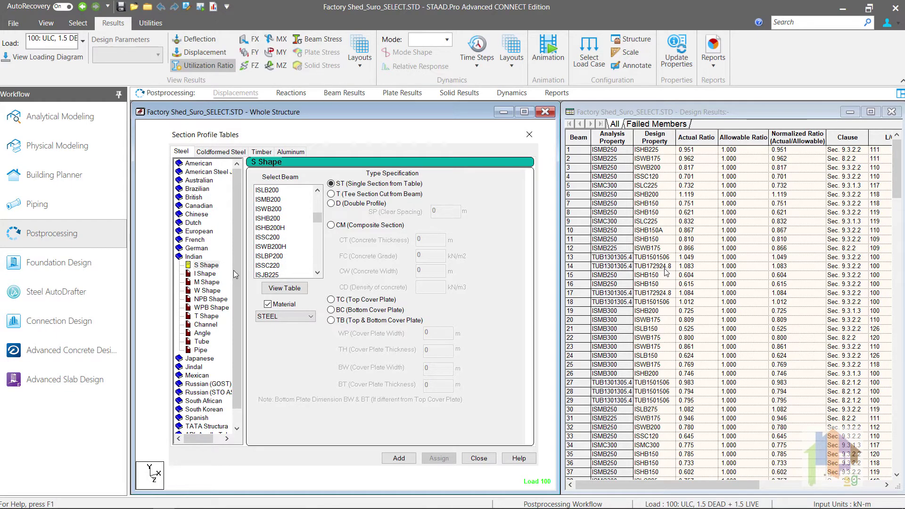
left_click(213, 300)
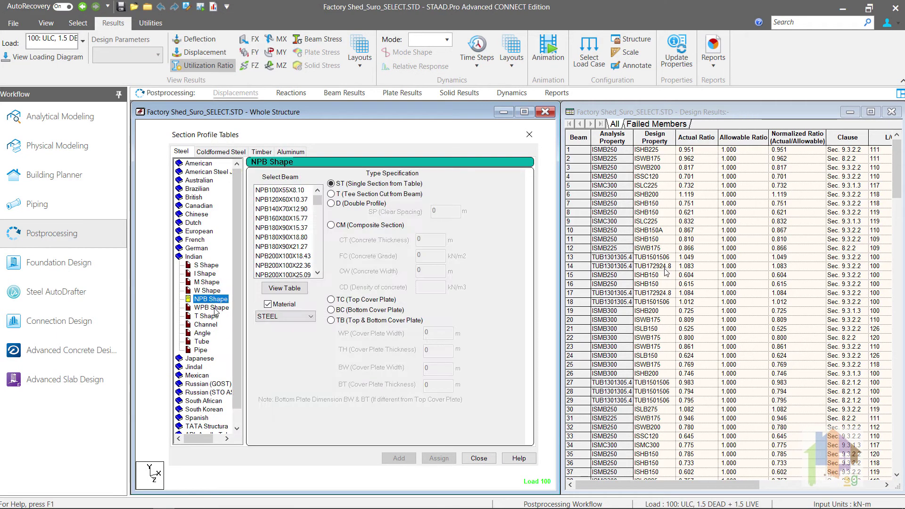
left_click(213, 307)
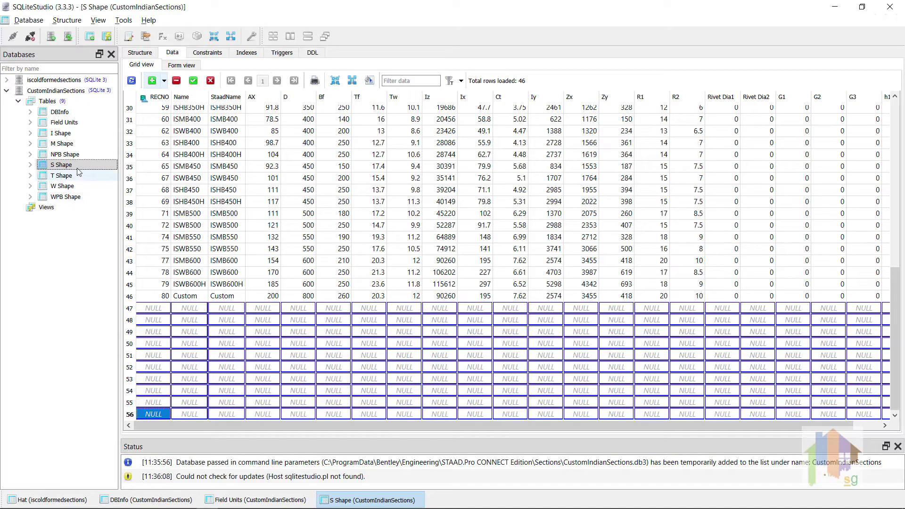
In SQLiteStudio, open the NPB Shape table's data in CustomIndianSections and select its first ten records for copying
double_click(68, 155)
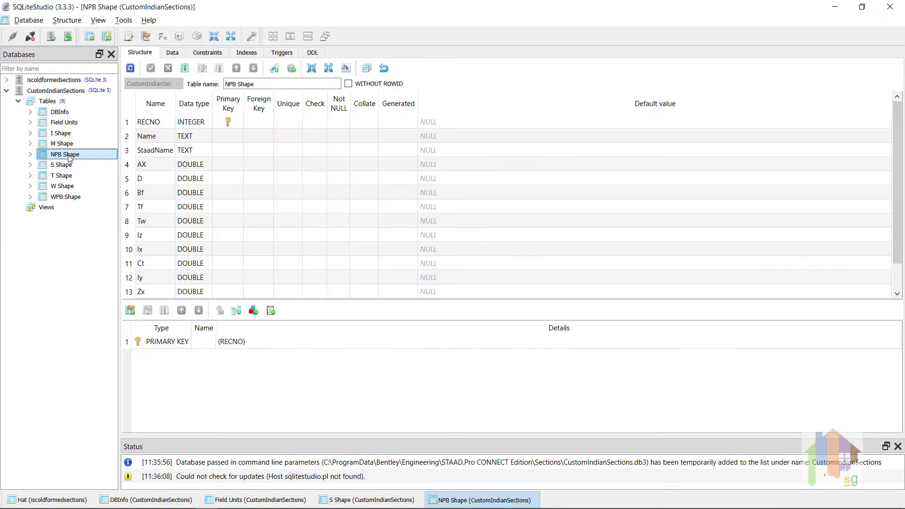
left_click(175, 53)
left_click_drag(128, 109, 135, 220)
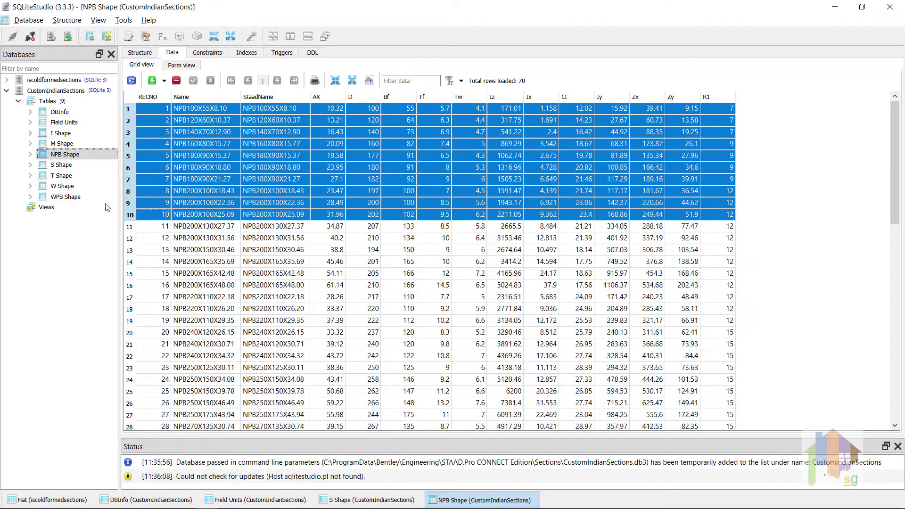
Paste the ten NPB records into the blank rows of the S Shape table from row 47, numbered 81 to 90, and commit them
double_click(70, 165)
left_click(141, 308)
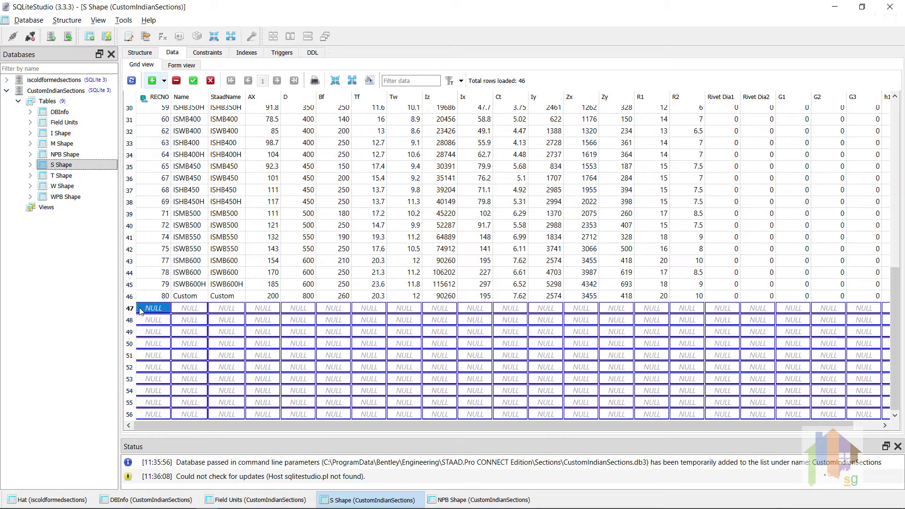
key("ctrl+v")
left_click(150, 323)
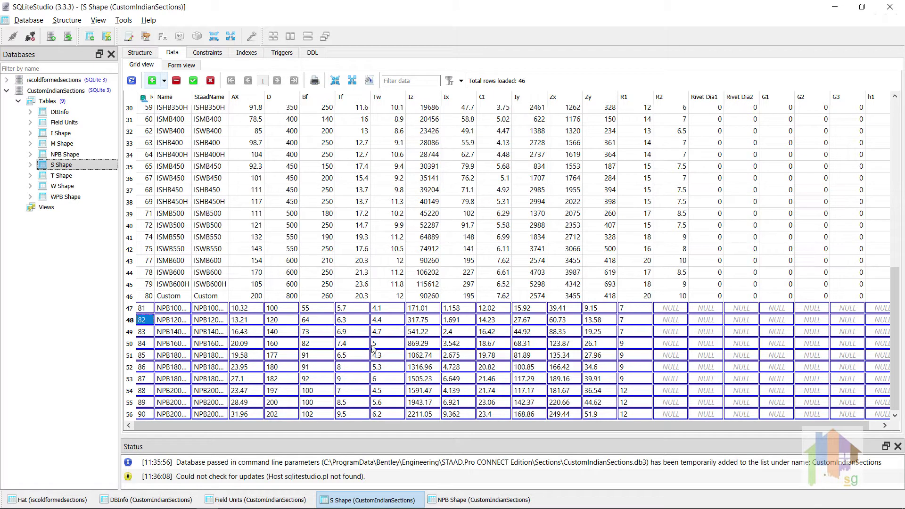
left_click(193, 81)
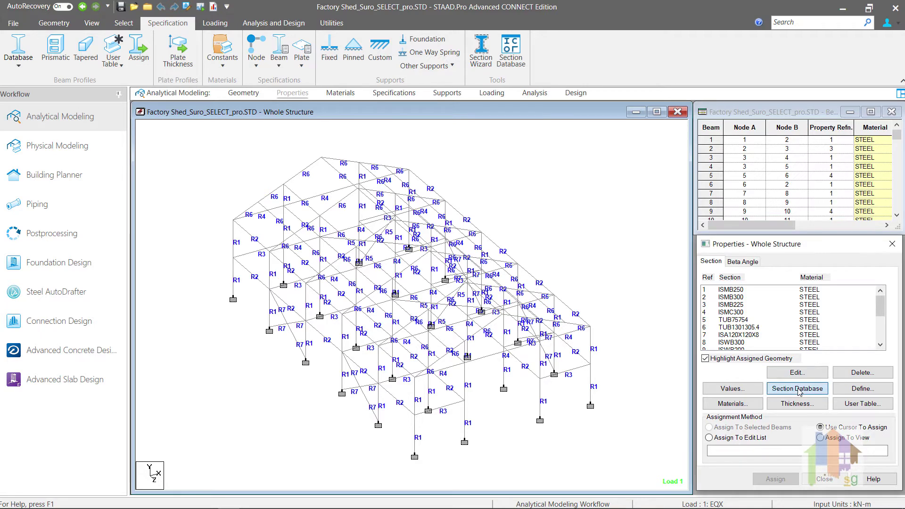
In STAAD.Pro, open the section database and examine the Indian S Shape list, selecting NPB200X165X42.48 and ISWB350
left_click(797, 389)
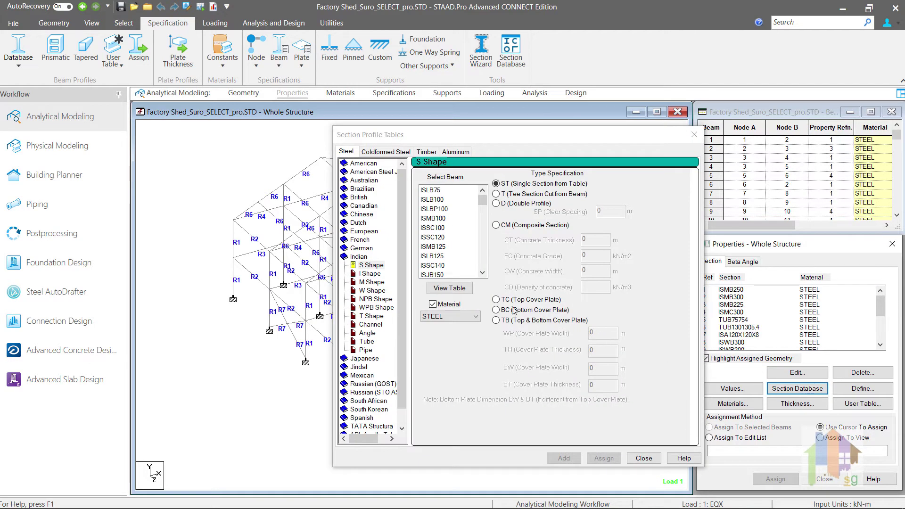
left_click(383, 265)
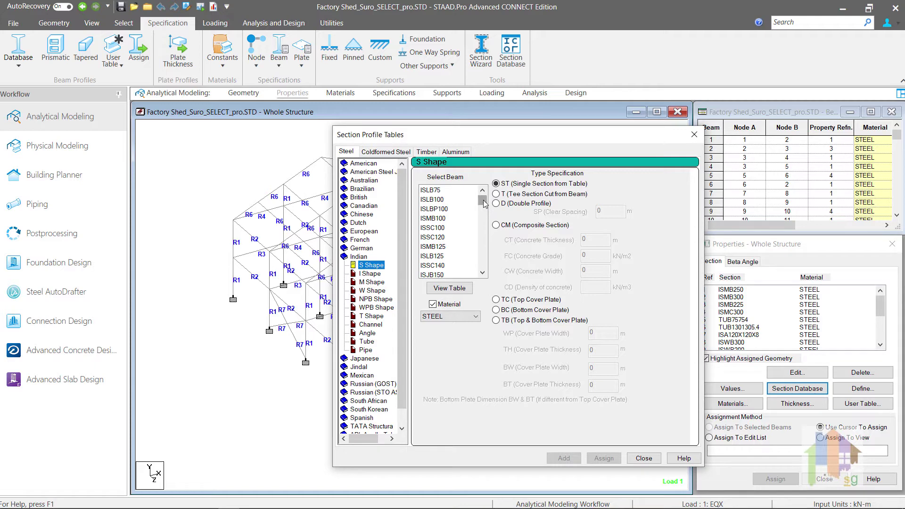
left_click_drag(484, 203, 487, 266)
left_click(449, 257)
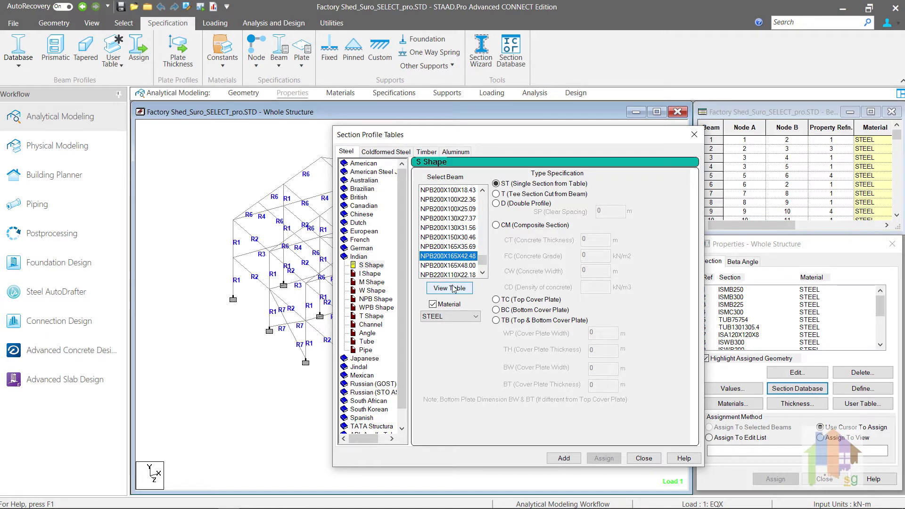
left_click_drag(485, 263, 490, 239)
left_click(439, 219)
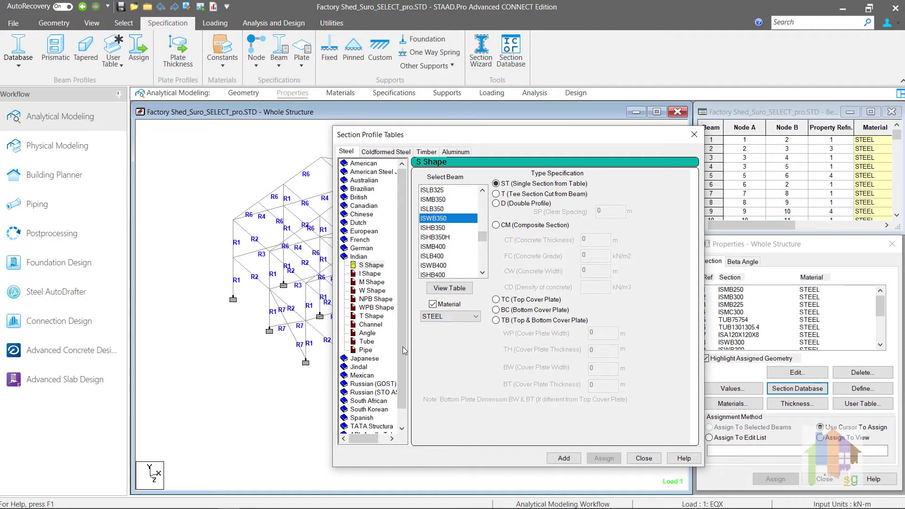
Browse the Indian NPB Shape profiles, the Jindal UB Shape profiles and the TATA Structura sections
left_click(376, 299)
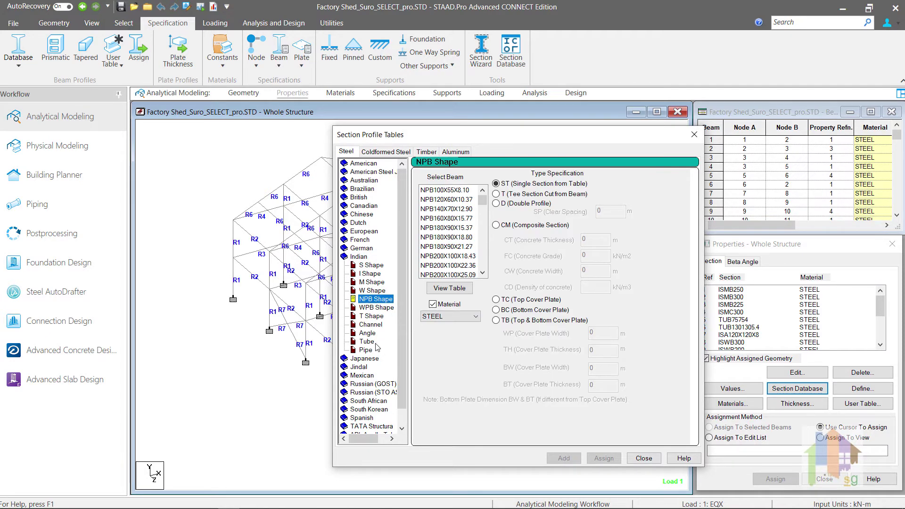
scroll(374, 312, "down", 1)
left_click(363, 350)
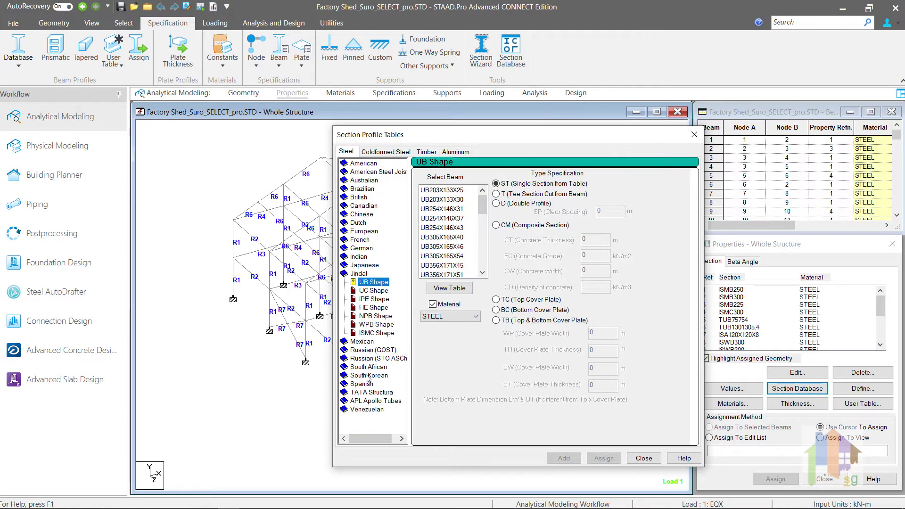
left_click(366, 392)
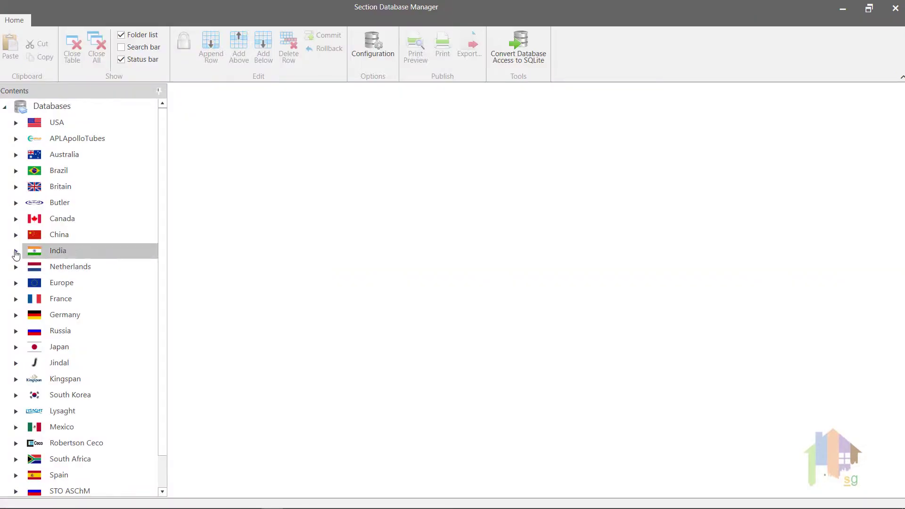
In Section Database Manager, open the S Shape table of the custom Indian rolled steel profiles
left_click(15, 251)
left_click(28, 265)
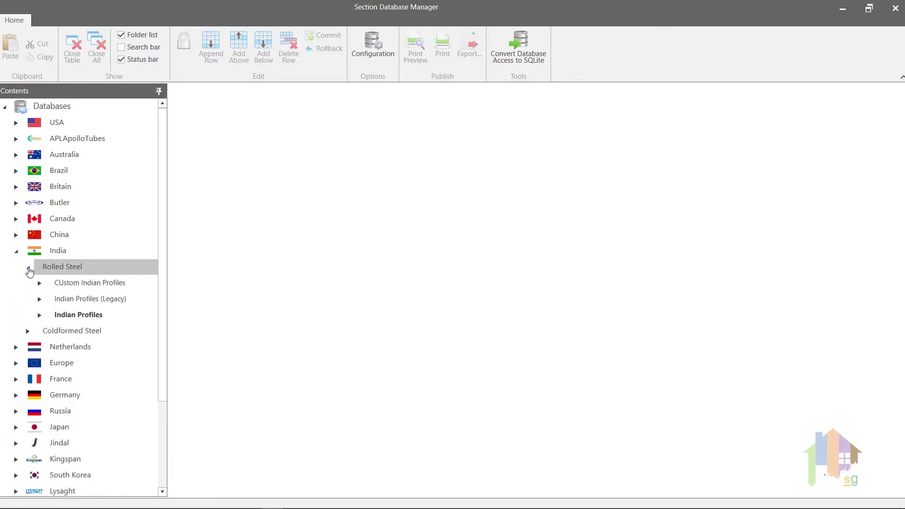
left_click(39, 283)
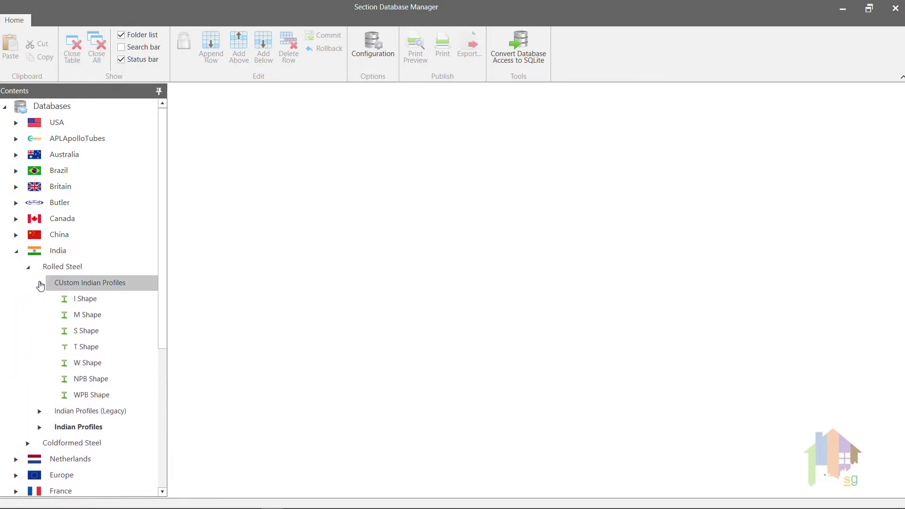
left_click(82, 330)
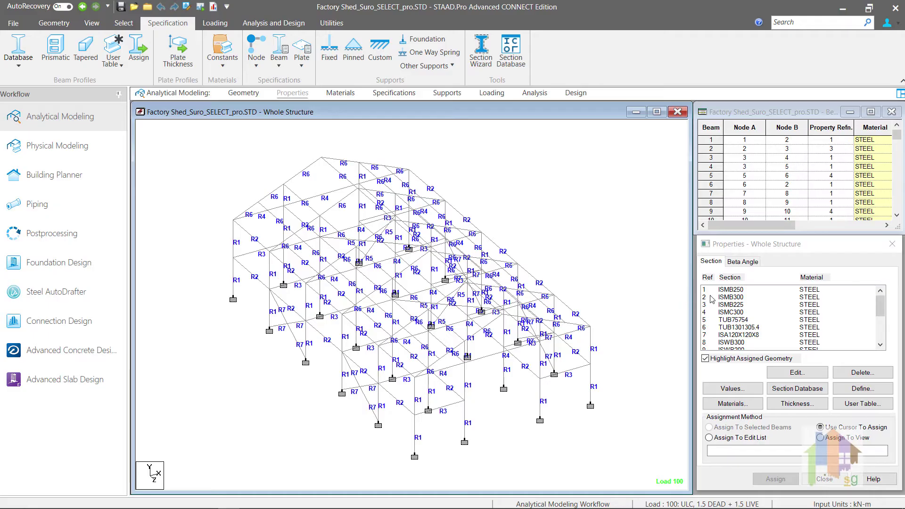
Open the ISMB250 section property for editing, look through its S Shape list for NPB profiles, and close the table without changes
double_click(723, 292)
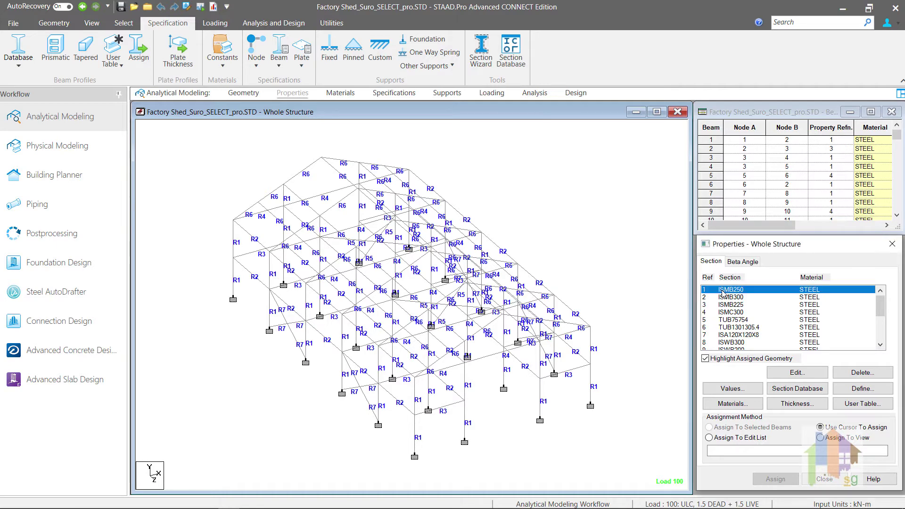
left_click_drag(498, 194, 513, 254)
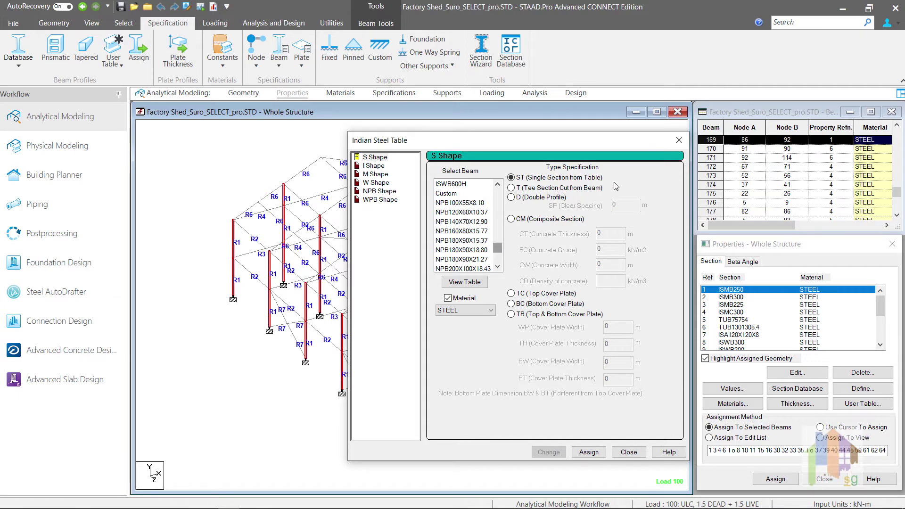
left_click(679, 140)
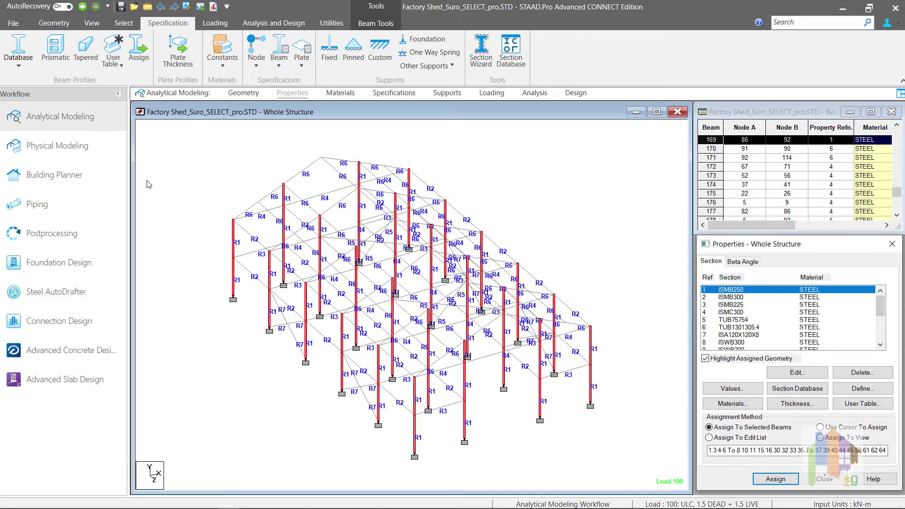
Display the utilization results layout in postprocessing for the selected ISMB250 columns
left_click(65, 230)
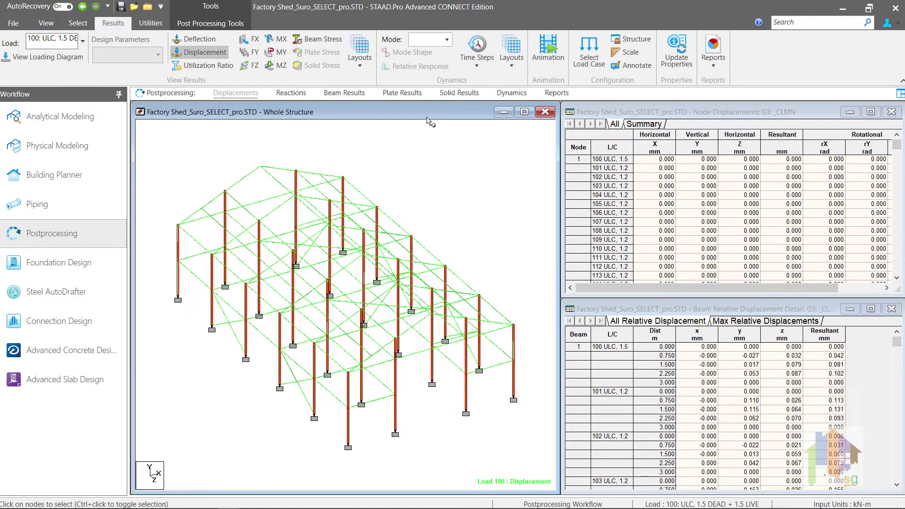
left_click(360, 50)
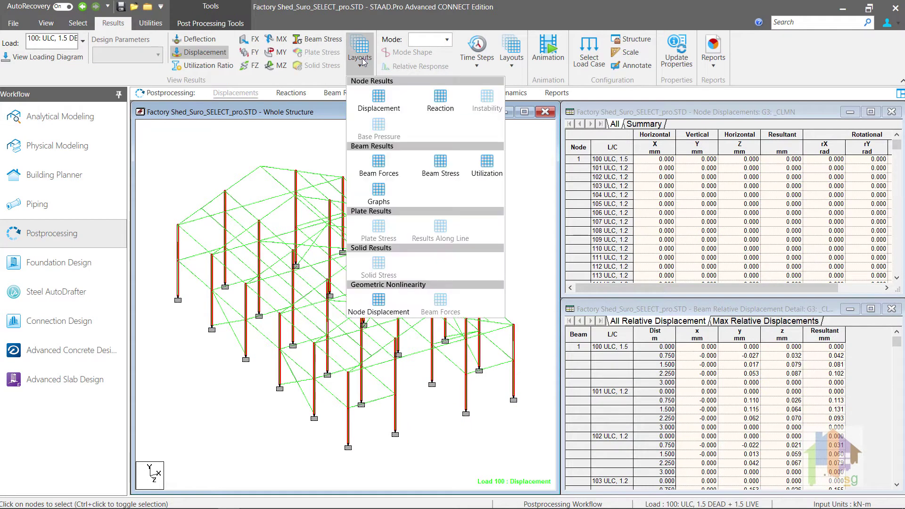
left_click(485, 177)
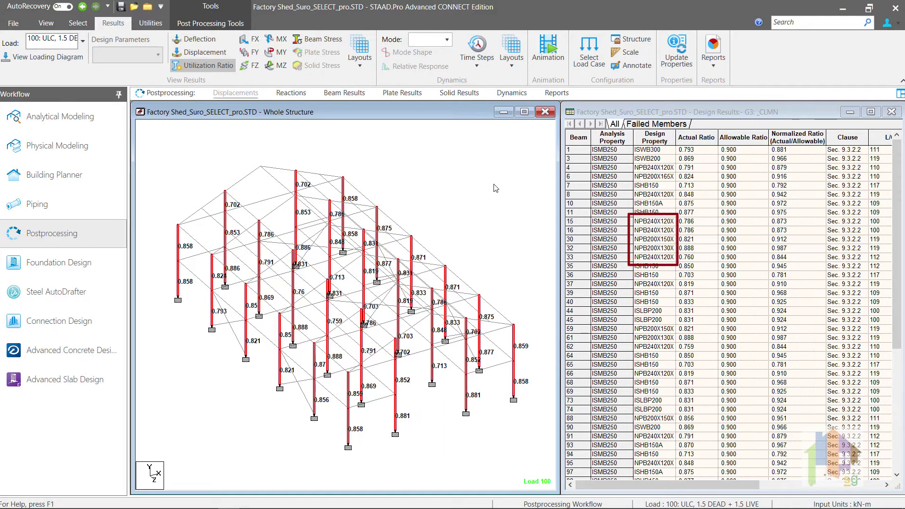
Clear the column selection and highlight individual members, beams 15 and 10, from the design results table
left_click(491, 201)
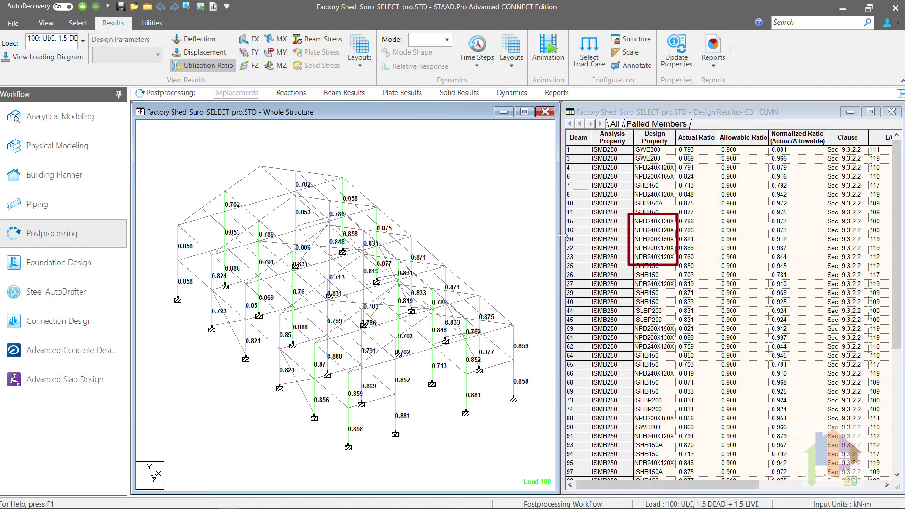
left_click(569, 221)
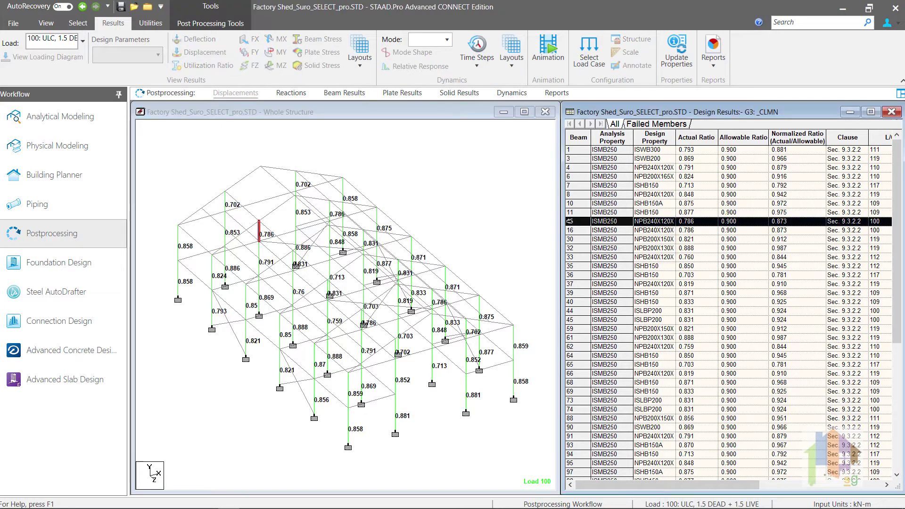
left_click(575, 203)
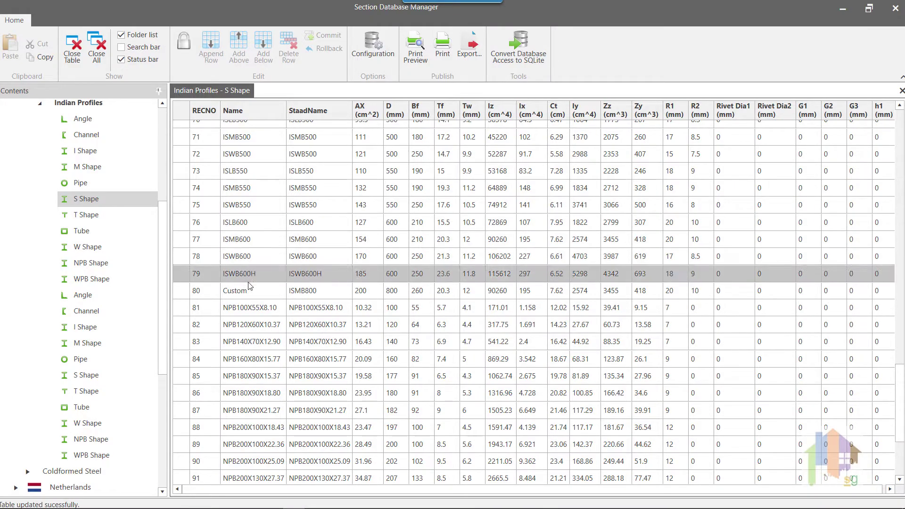
Select the Custom record in the Indian Profiles S Shape table, and review the Indian S Shape list in STAAD.Pro from ISLB100 onward
left_click(184, 294)
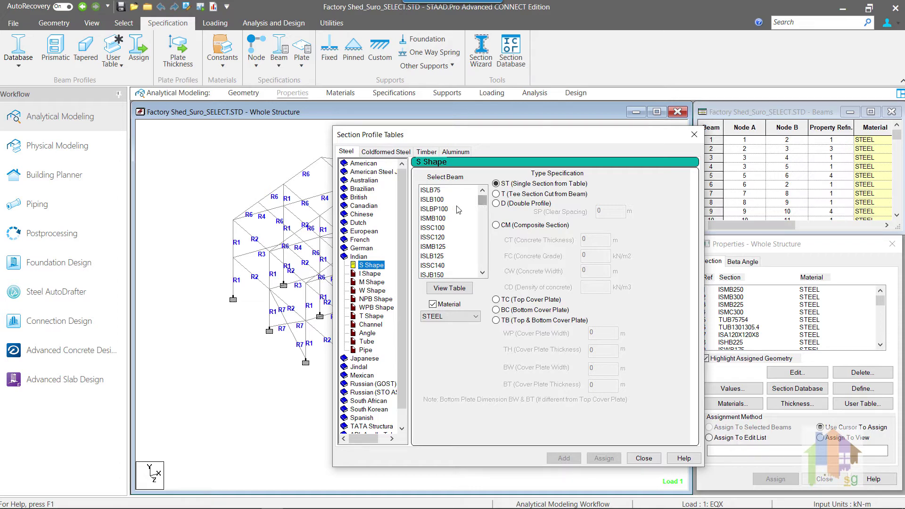
left_click(442, 200)
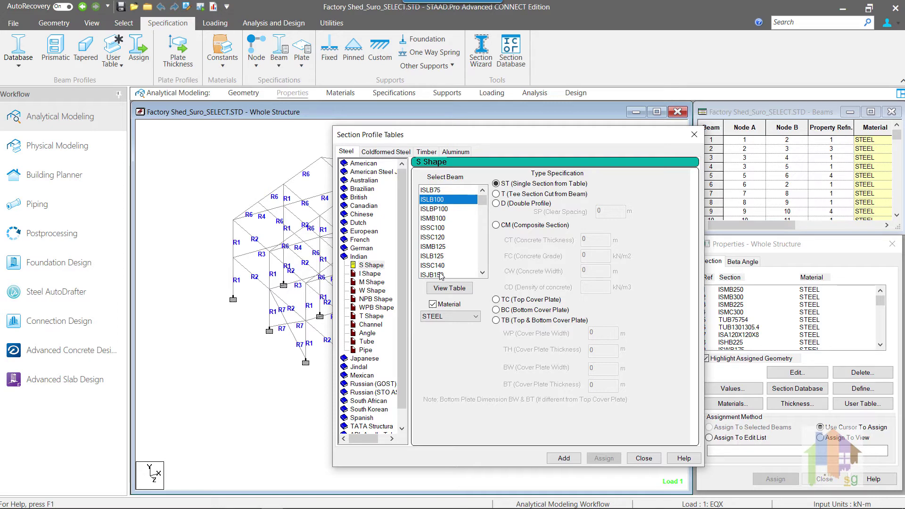
scroll(442, 274, "down", 3)
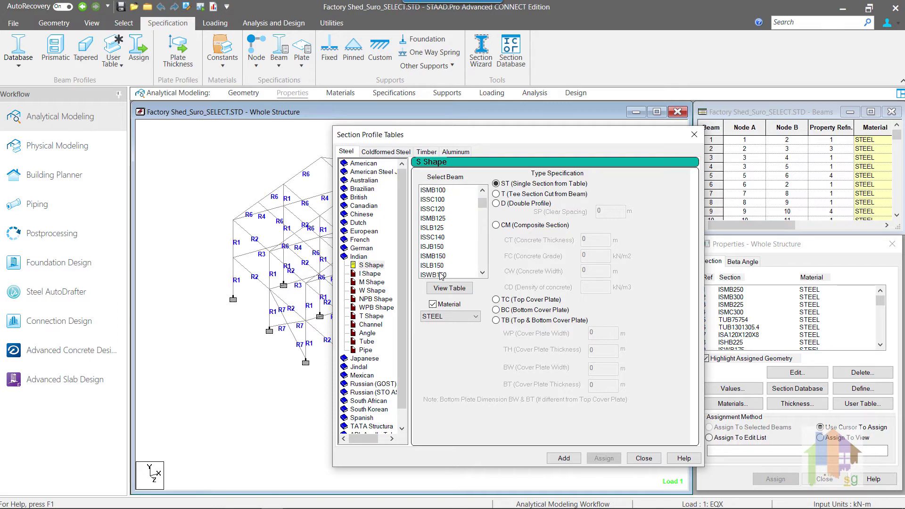
scroll(442, 276, "down", 3)
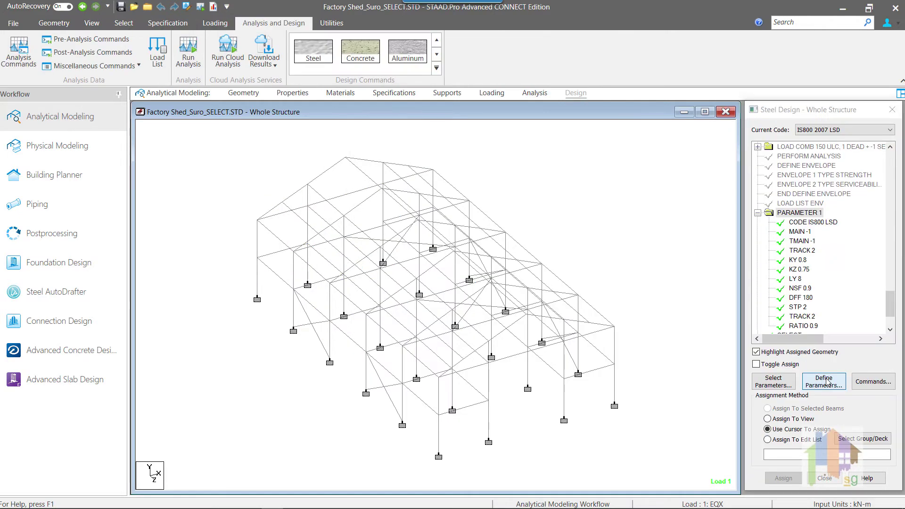
Examine the profile choices offered by the PROFILE design parameter for IS800 2007 LSD and AISC 360-16
left_click(834, 381)
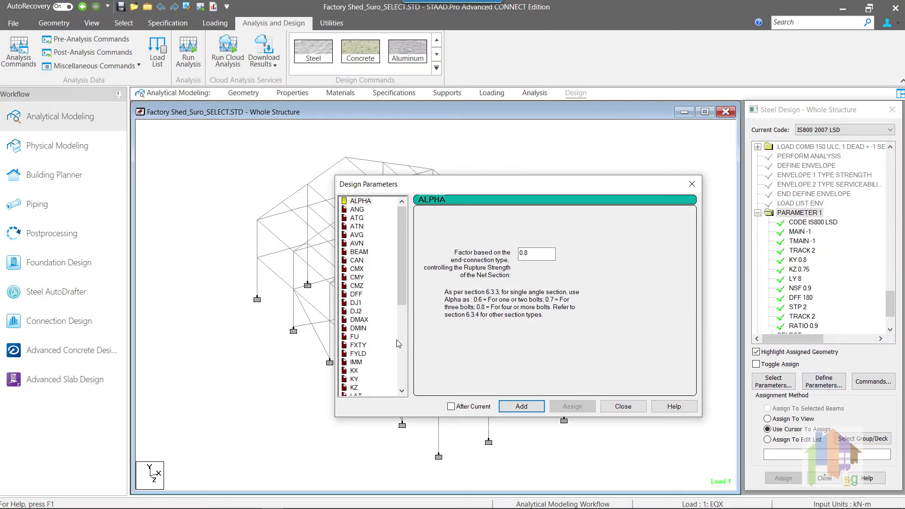
scroll(375, 342, "down", 4)
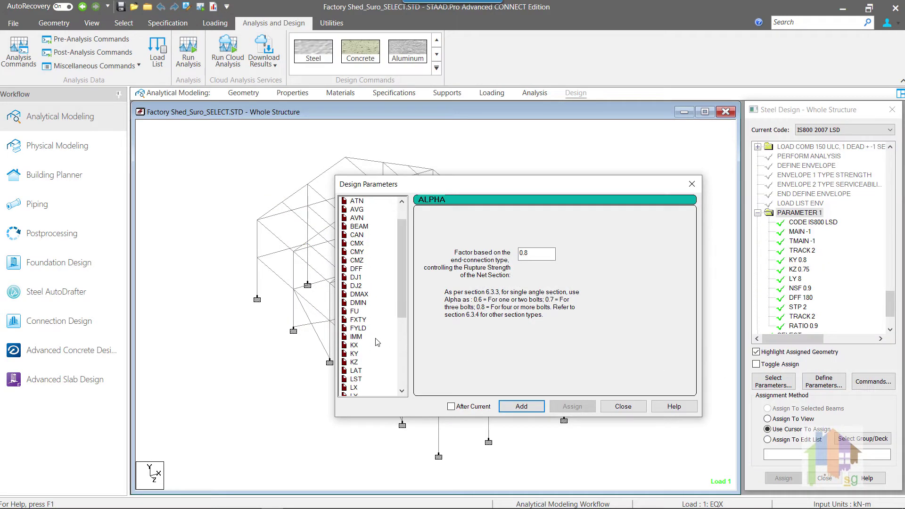
scroll(377, 342, "down", 2)
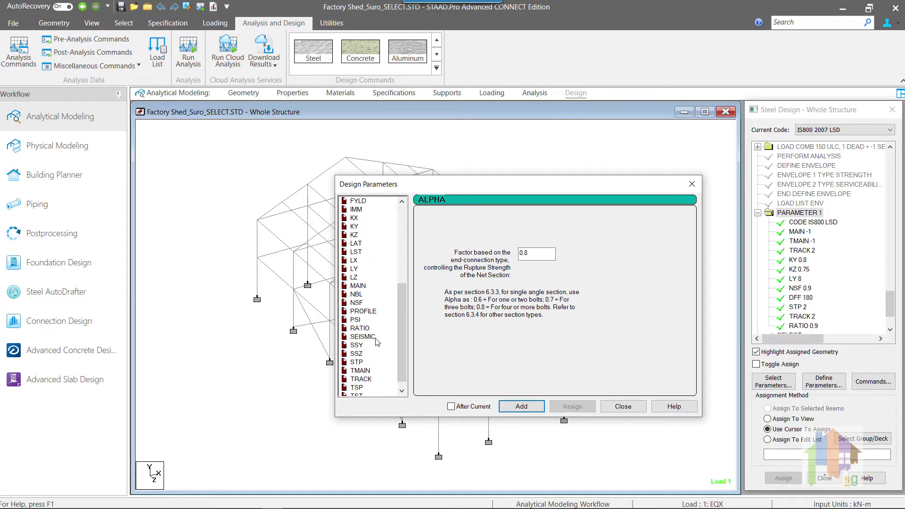
left_click(370, 312)
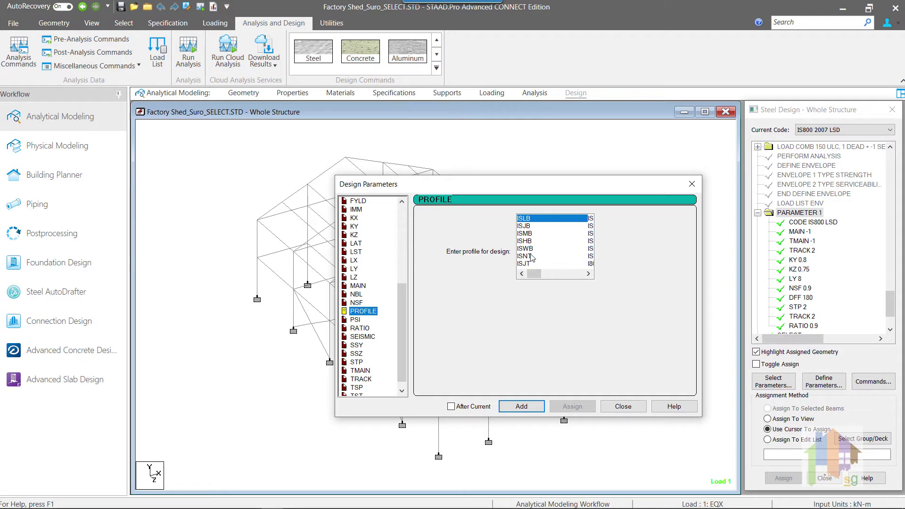
left_click(530, 234)
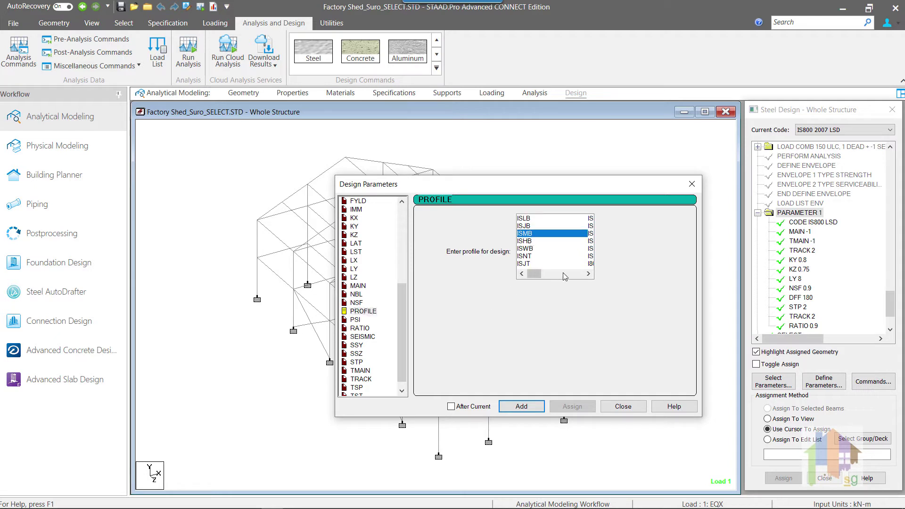
left_click_drag(537, 275, 568, 274)
left_click(527, 257)
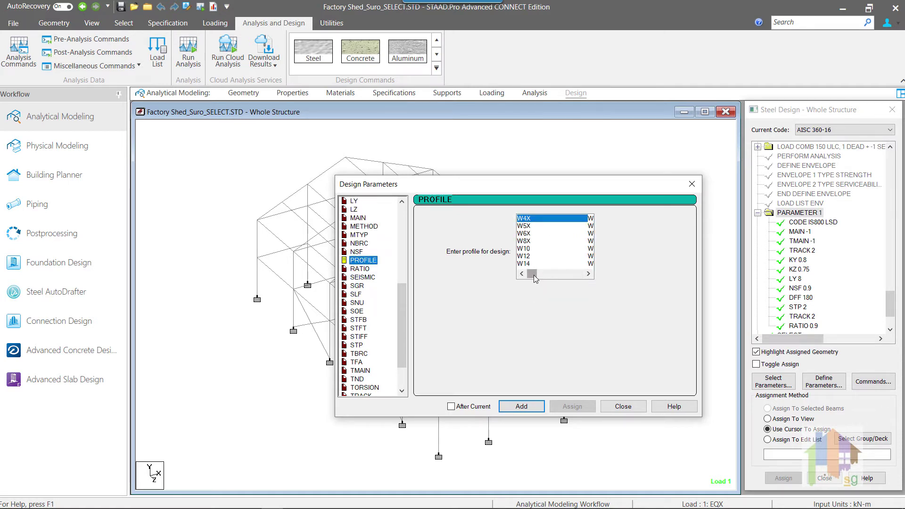
left_click_drag(535, 279, 550, 279)
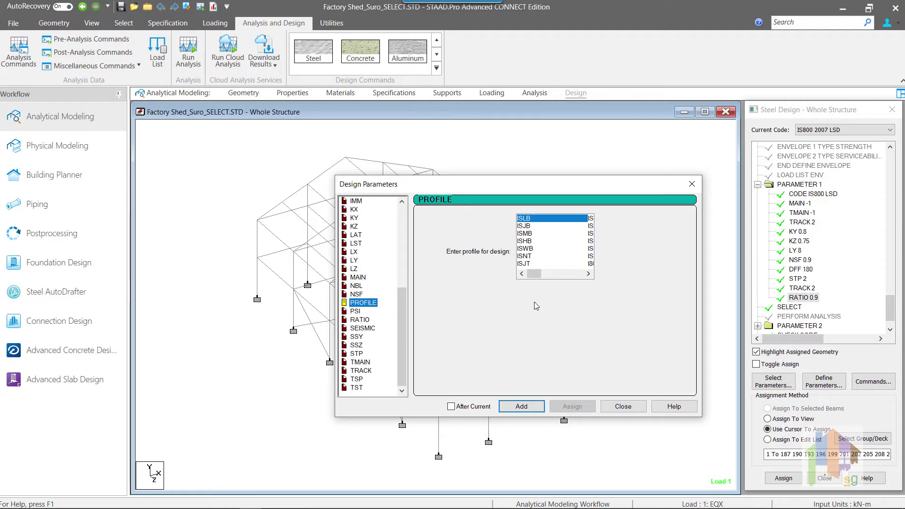
Add a PROFILE design parameter with ISMB and ISWB after RATIO 0.9 in PARAMETER 1
left_click(530, 234)
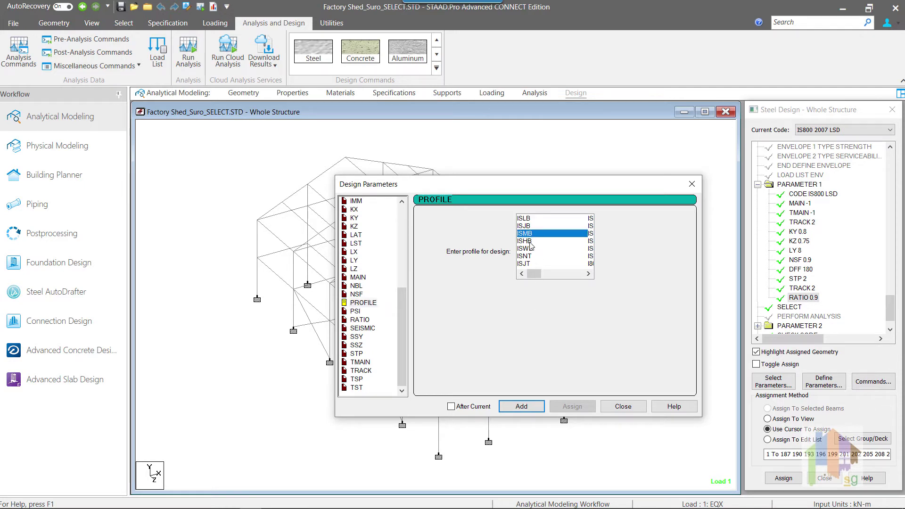
left_click(531, 249, "ctrl")
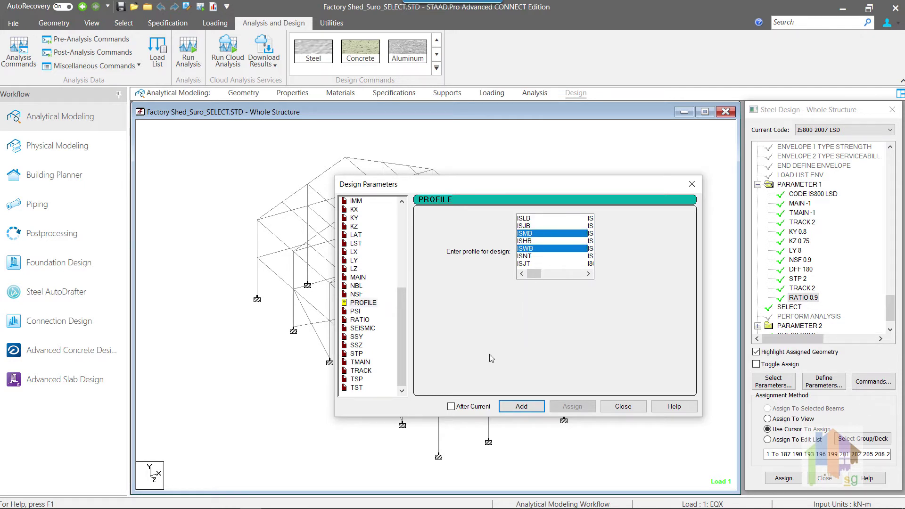
left_click(451, 406)
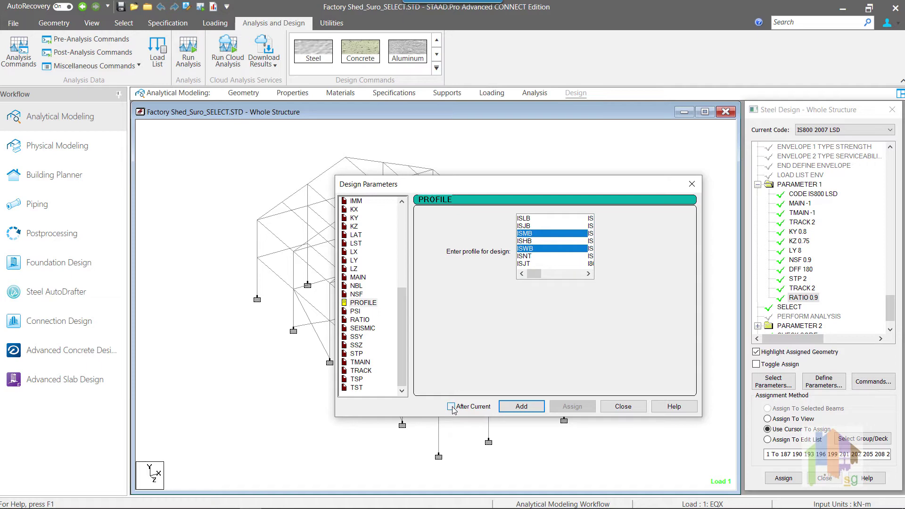
left_click(521, 407)
left_click(634, 408)
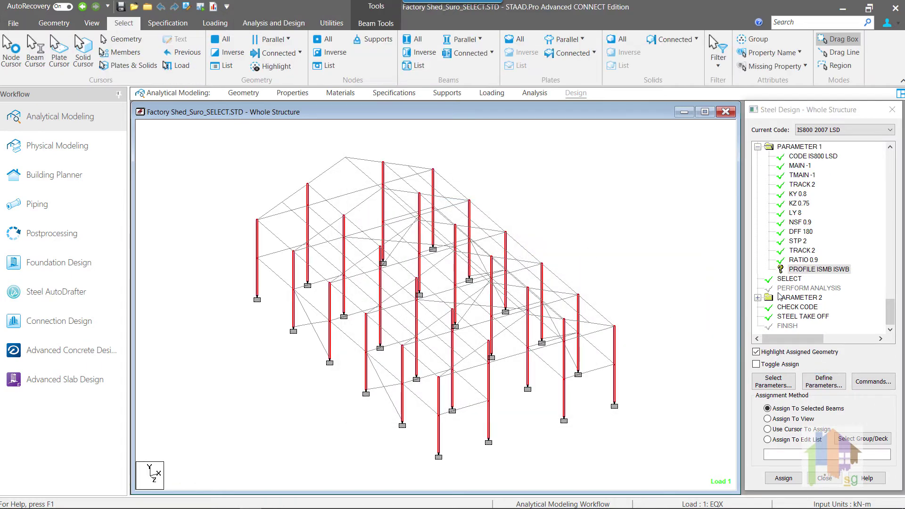
Assign the PROFILE ISMB ISWB parameter to the selected columns
left_click(783, 478)
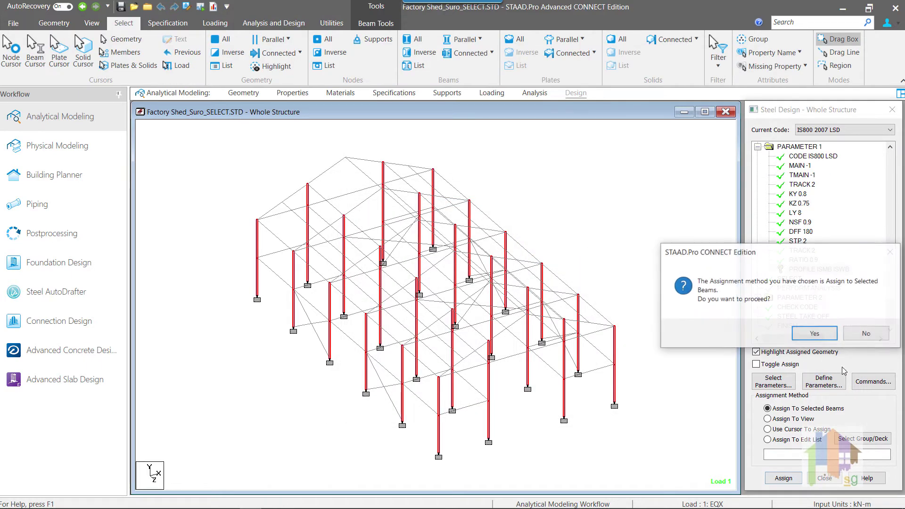
left_click(815, 333)
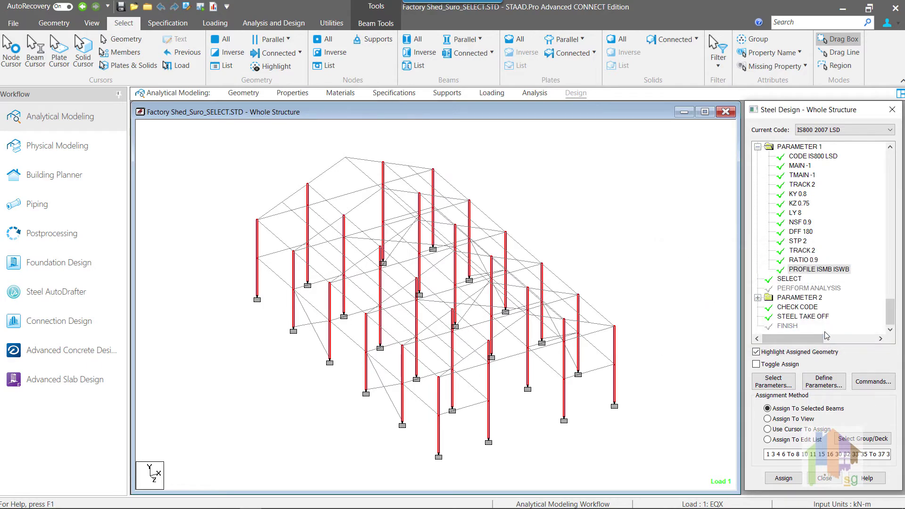
left_click(837, 272)
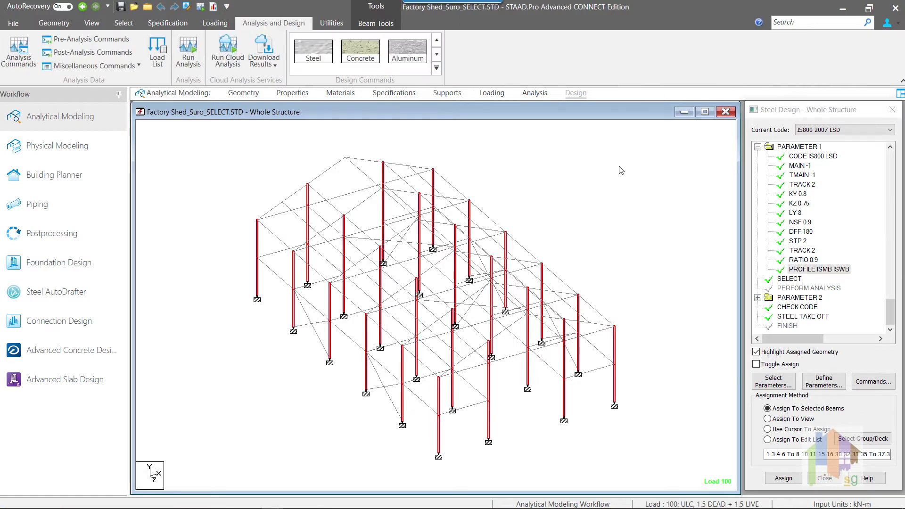
Open the postprocessing results and examine the design properties and ratios listed for the columns
left_click(101, 230)
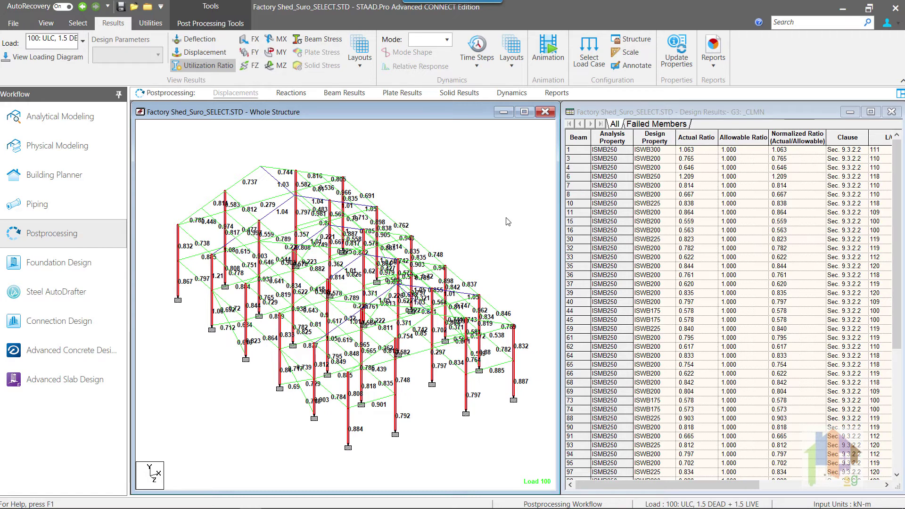
scroll(627, 321, "down", 1)
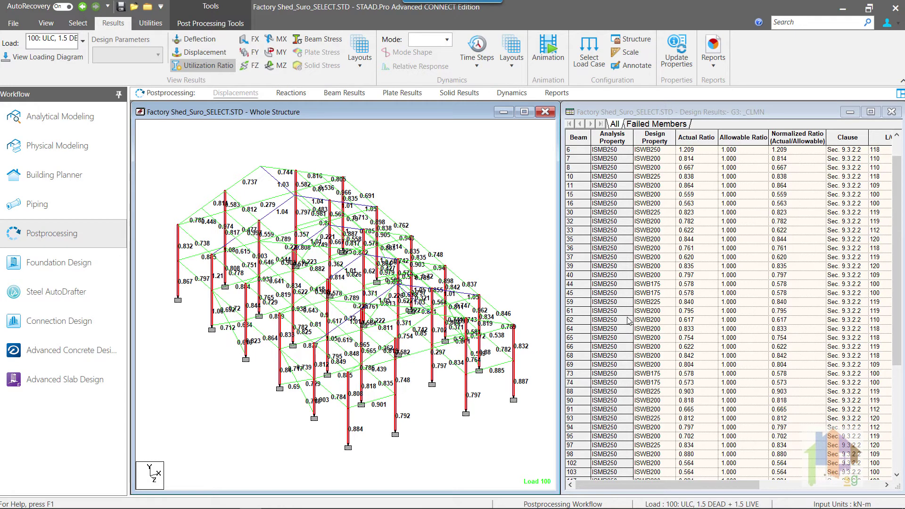
scroll(628, 320, "down", 3)
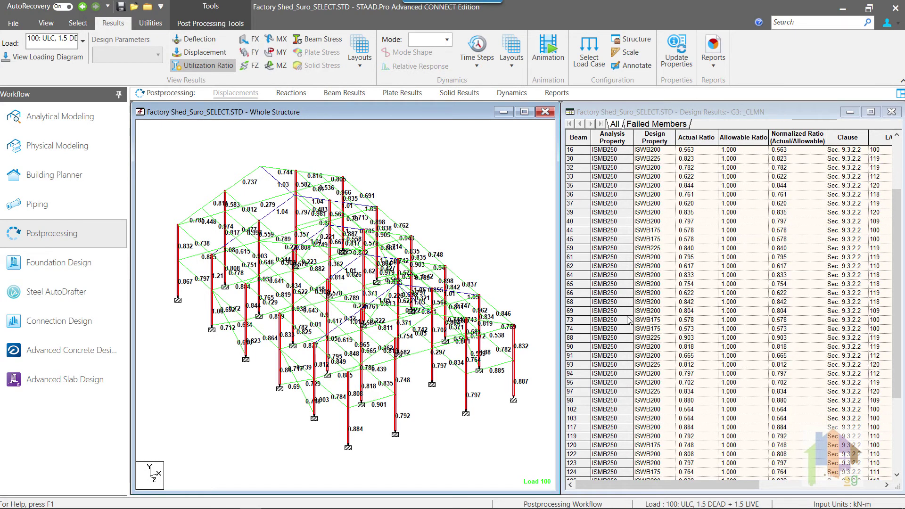
scroll(628, 317, "down", 3)
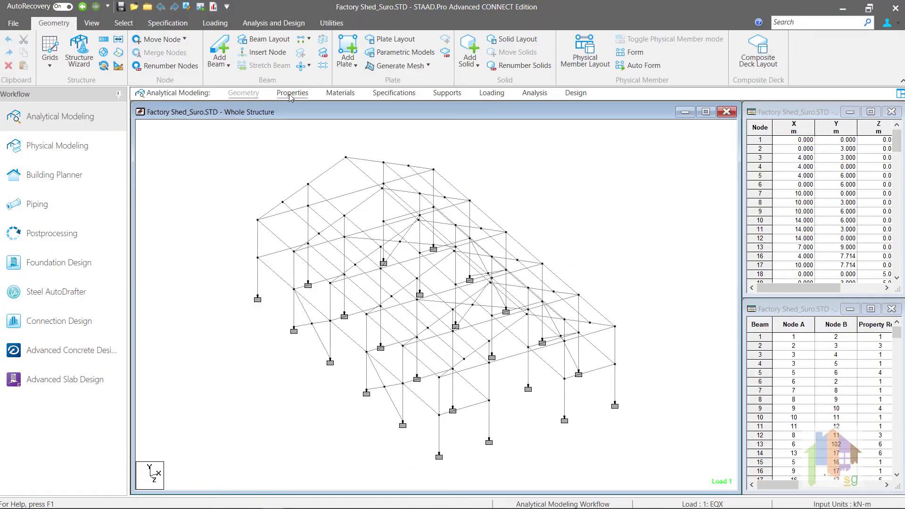
Create a new user table with the WIDE FLANGE section type in the section properties of the factory shed model
left_click(293, 93)
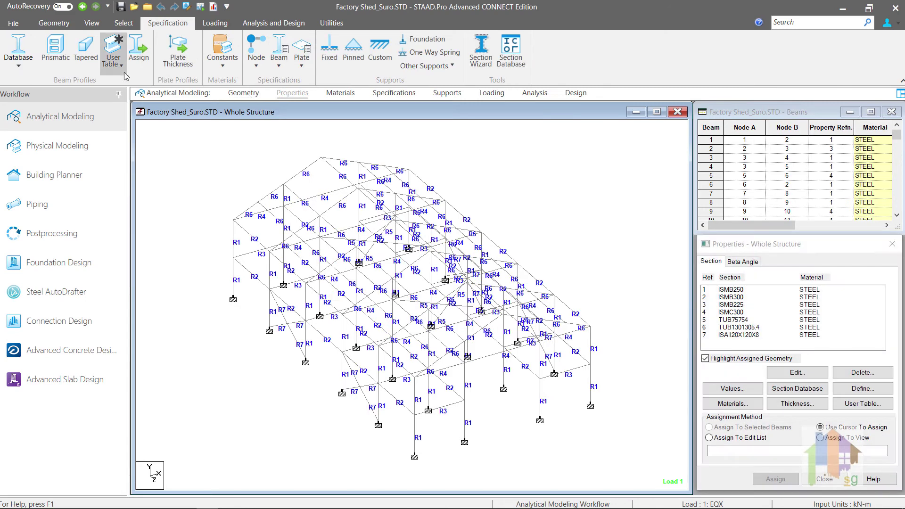
left_click(119, 69)
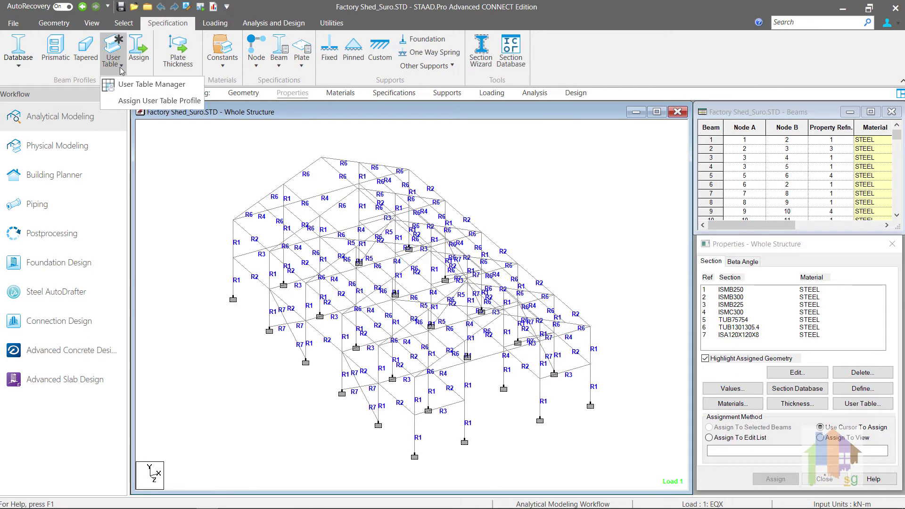
left_click(142, 81)
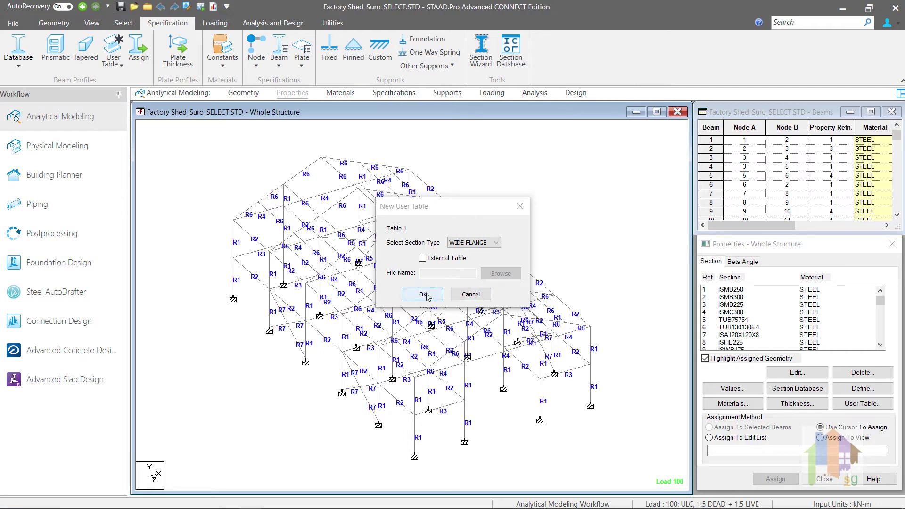
left_click(423, 294)
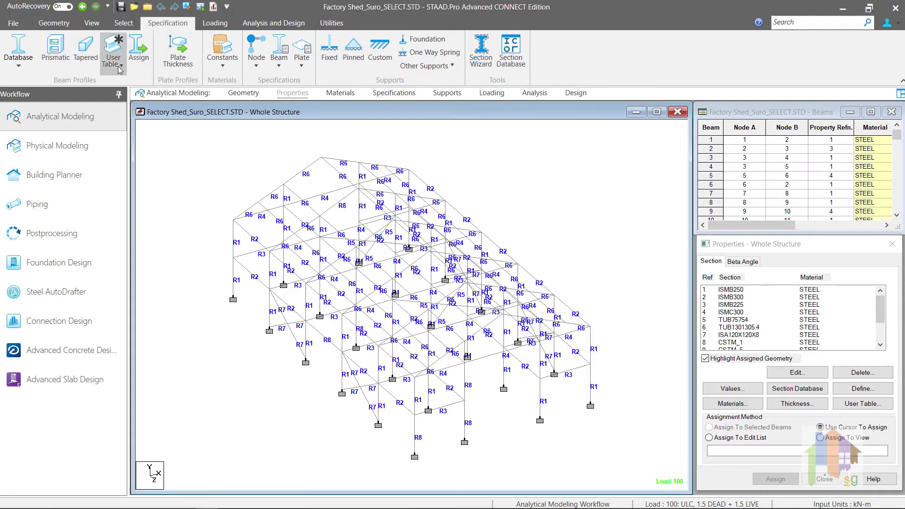
Inspect the dimensions and section properties of CSTM_5 in the Wide Flange user table, and close it without changes
left_click(118, 66)
left_click(135, 85)
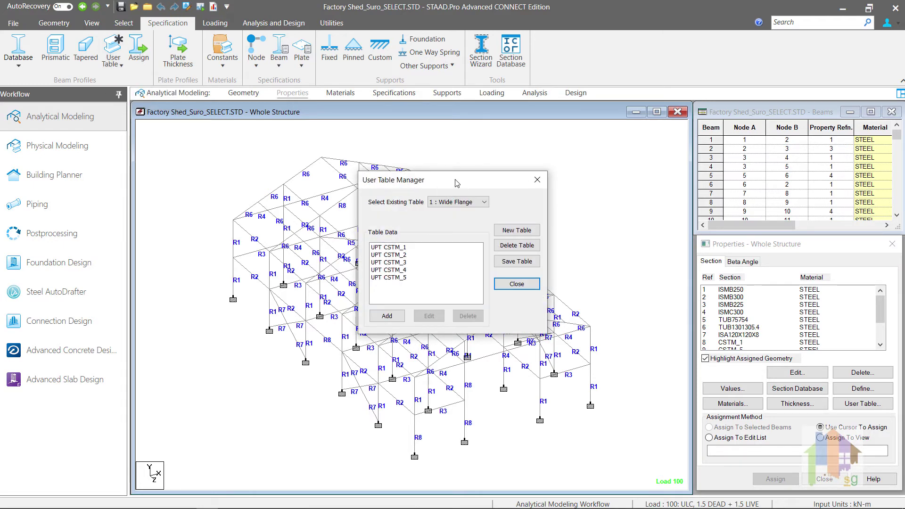
left_click(406, 279)
double_click(407, 279)
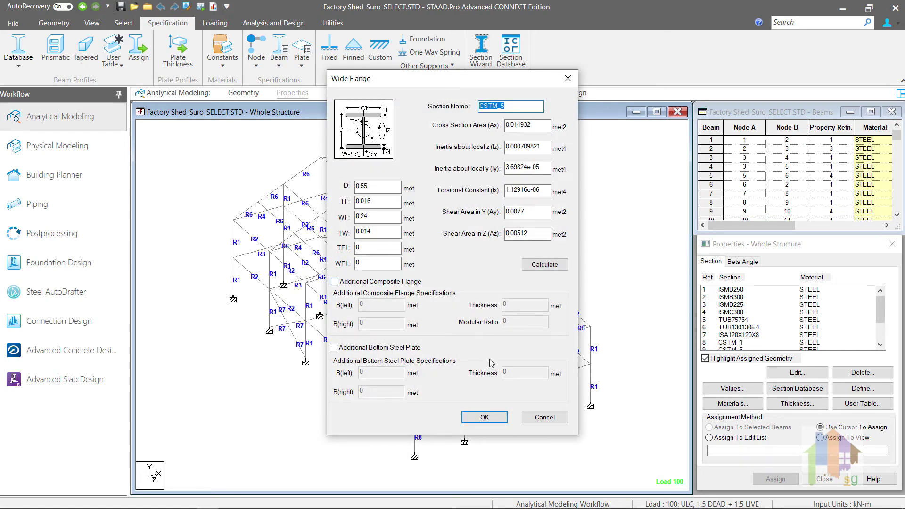
left_click(543, 417)
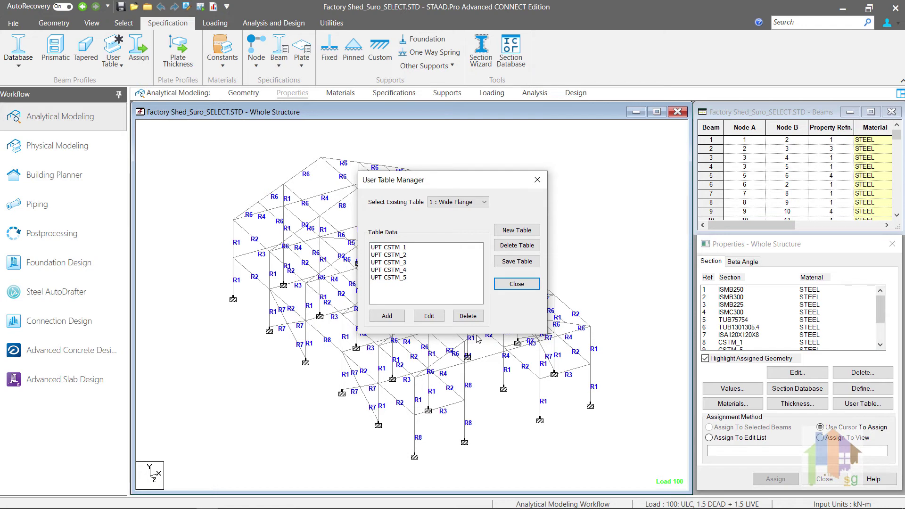
left_click(521, 287)
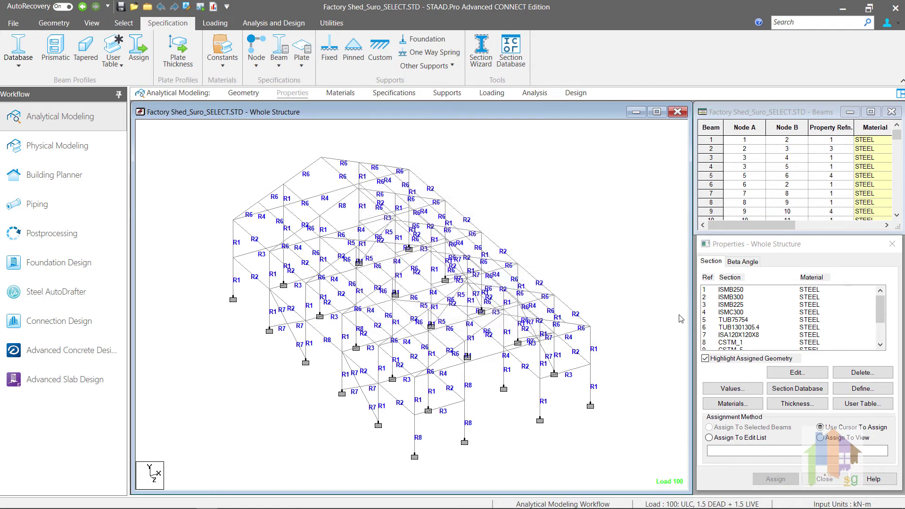
Select the members assigned the CSTM_1 section and display their utilization results layout in postprocessing
left_click(728, 342)
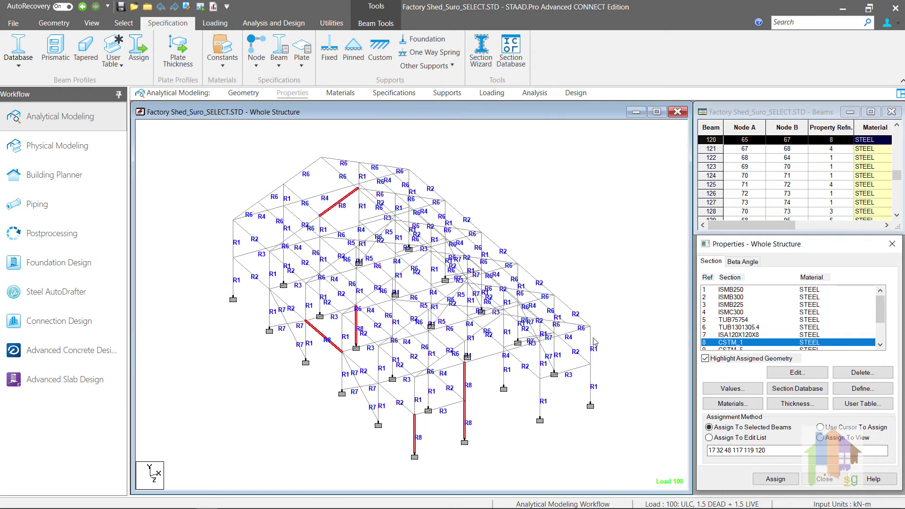
left_click(98, 239)
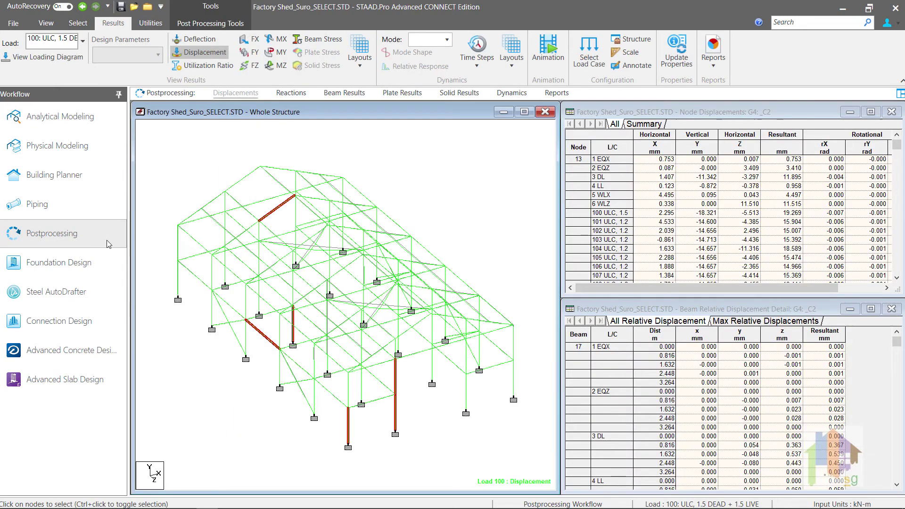
left_click(363, 71)
left_click(490, 165)
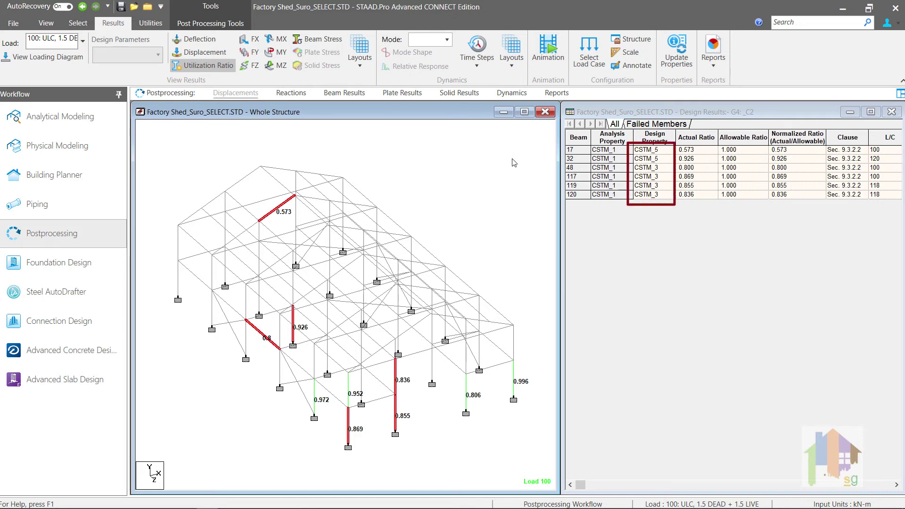
Highlight beams 48 and 32 individually from the design results table, and clear the selection in the model view
left_click(657, 170)
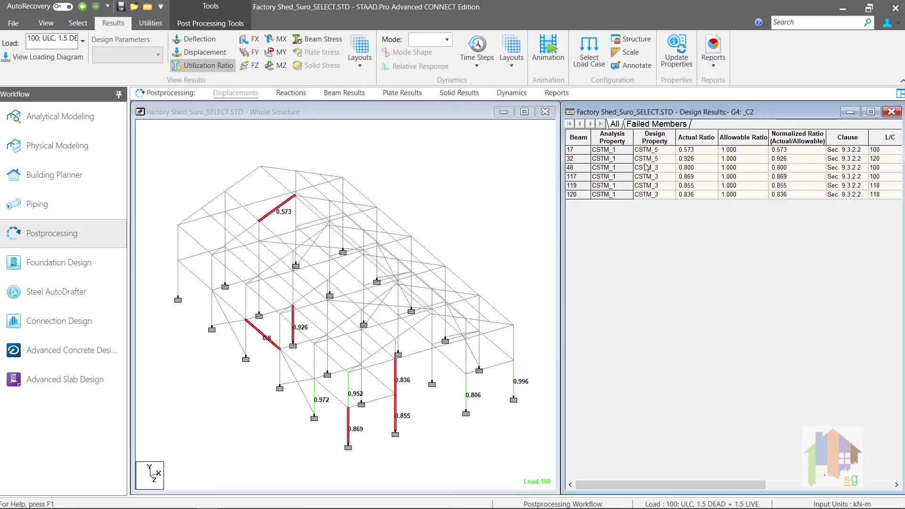
left_click(584, 168)
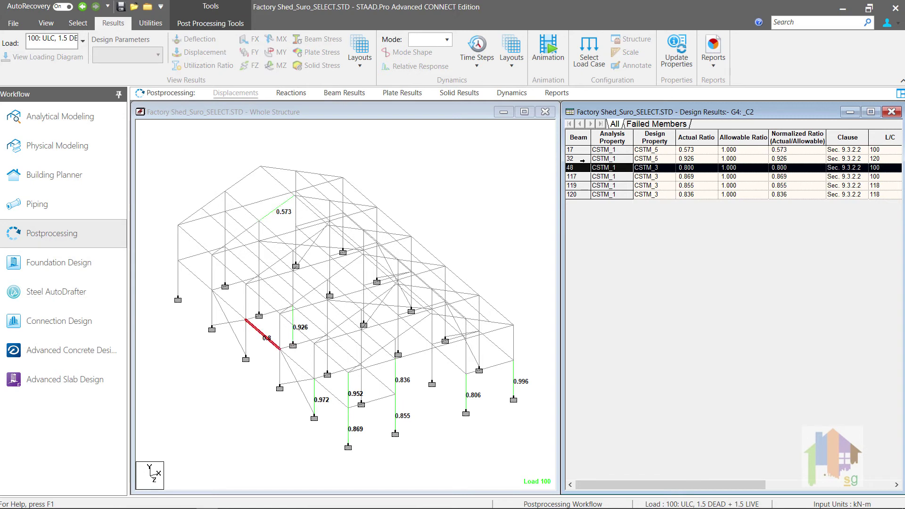
left_click(582, 159)
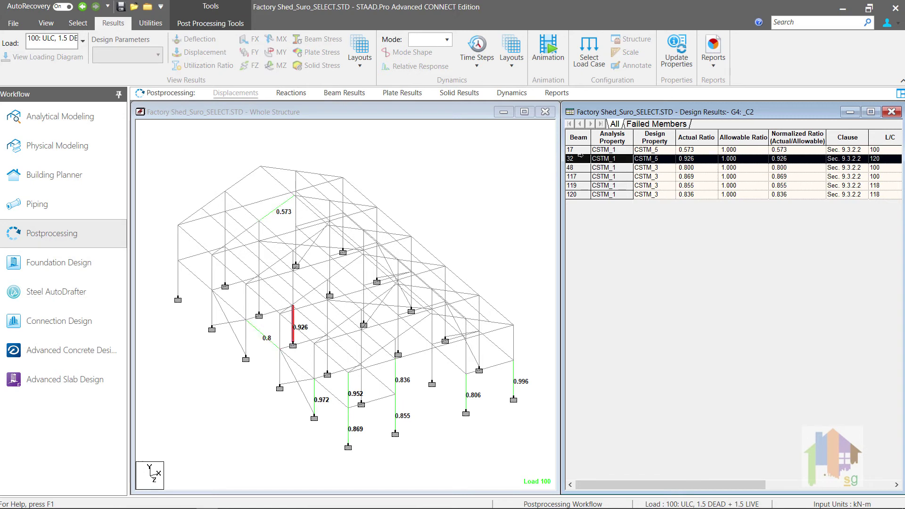
left_click(533, 180)
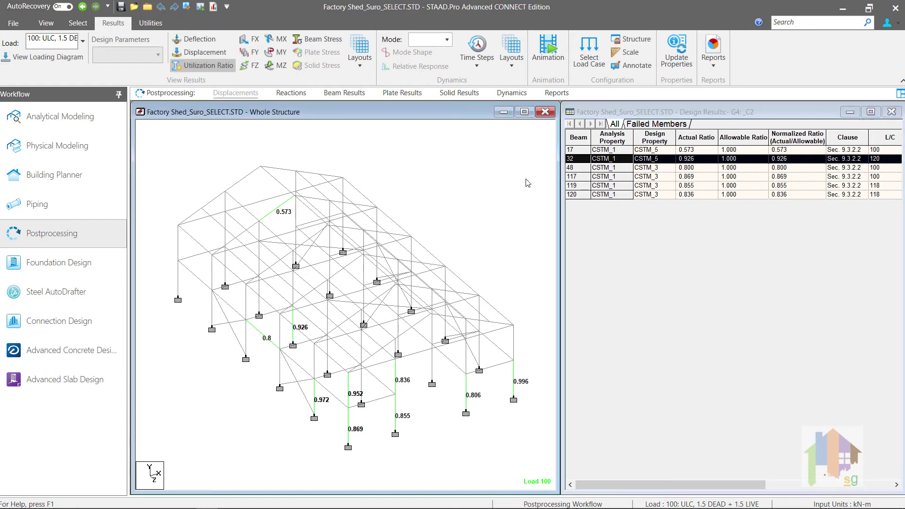
Return to the Analytical Modeling workflow and review the sections stored in Wide Flange user tables 1 and 2
left_click(81, 120)
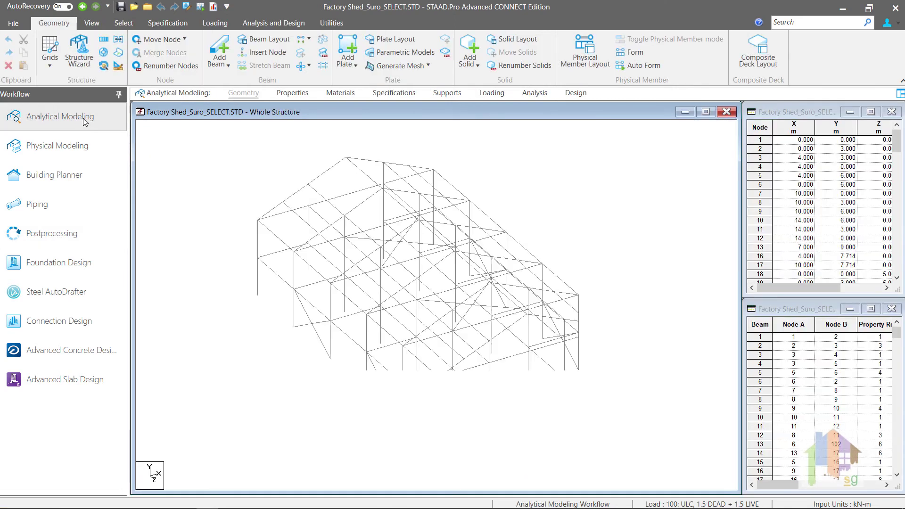
left_click(167, 22)
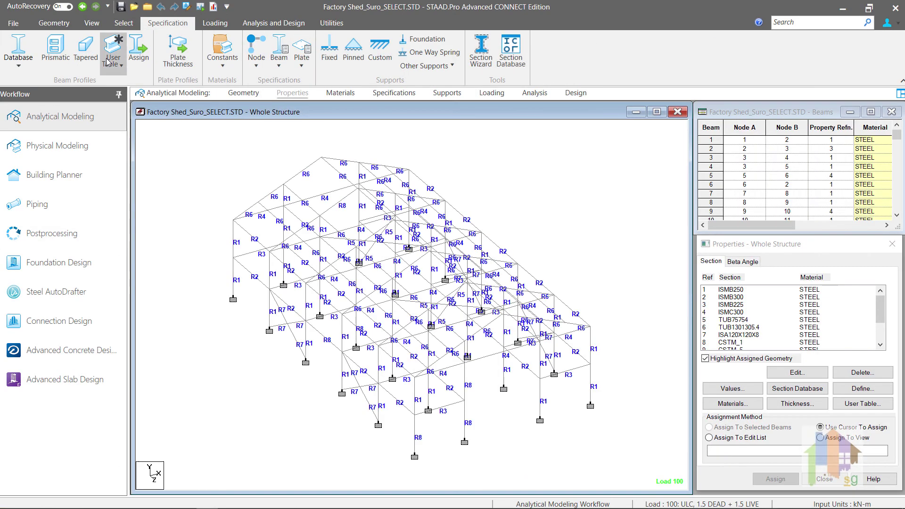
left_click(113, 56)
left_click(137, 81)
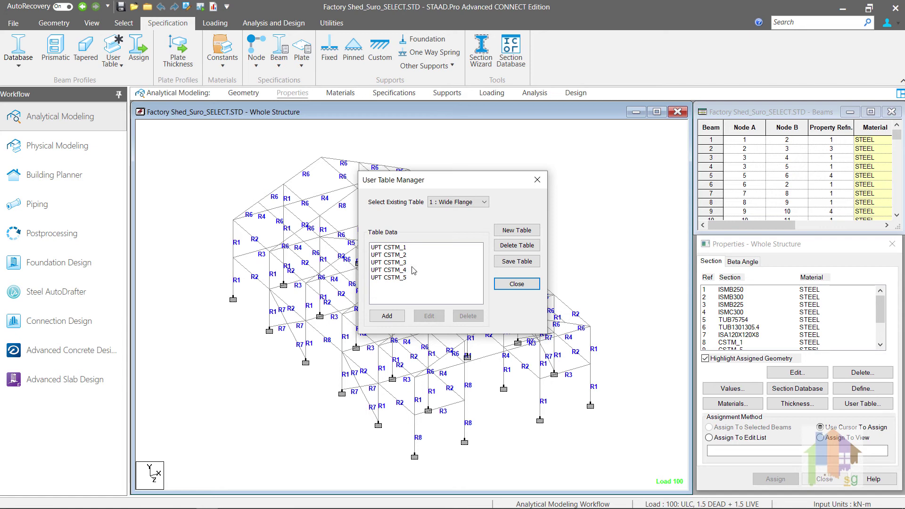
left_click(483, 203)
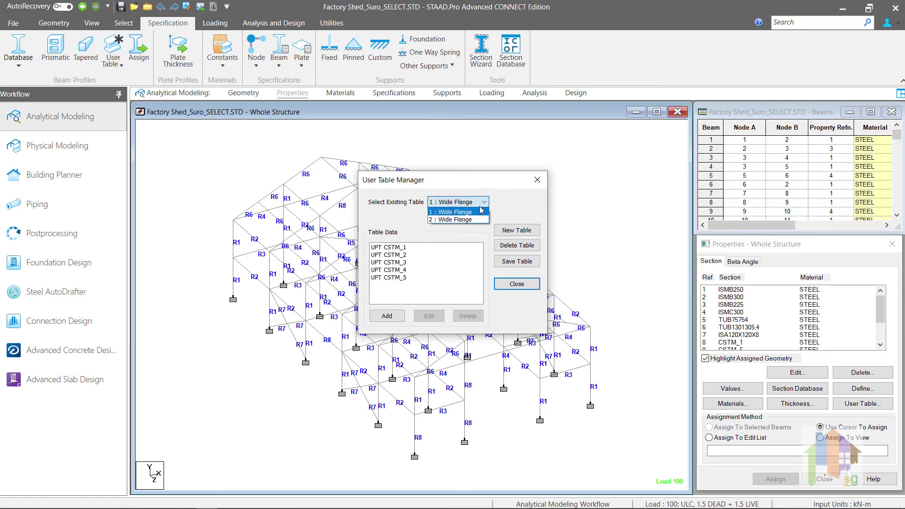
left_click(471, 220)
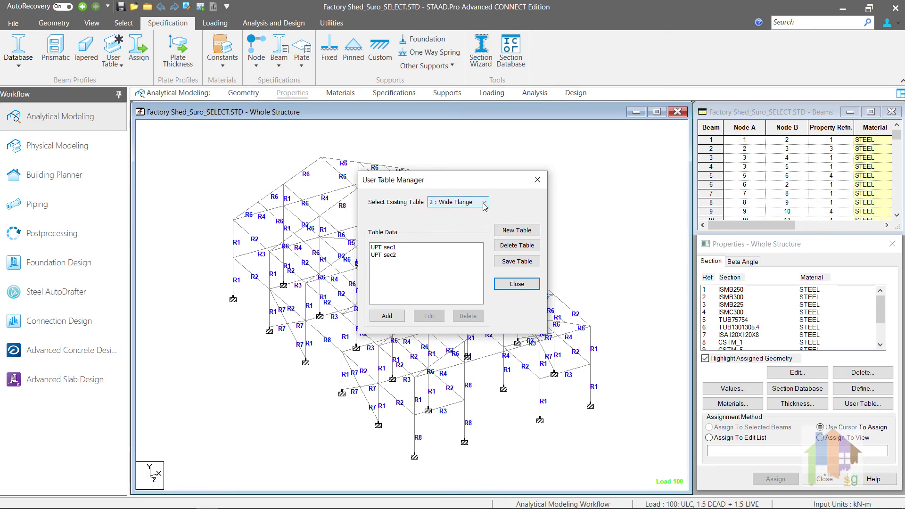
left_click(484, 203)
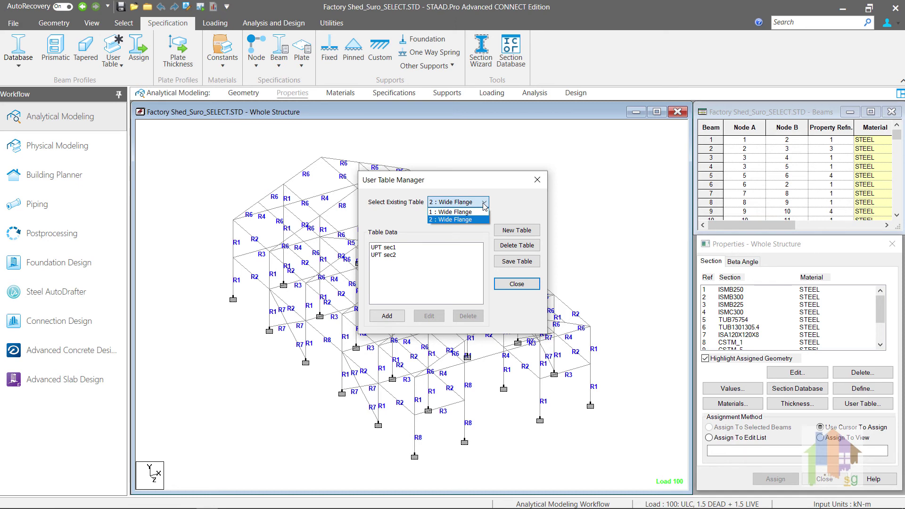
left_click(499, 203)
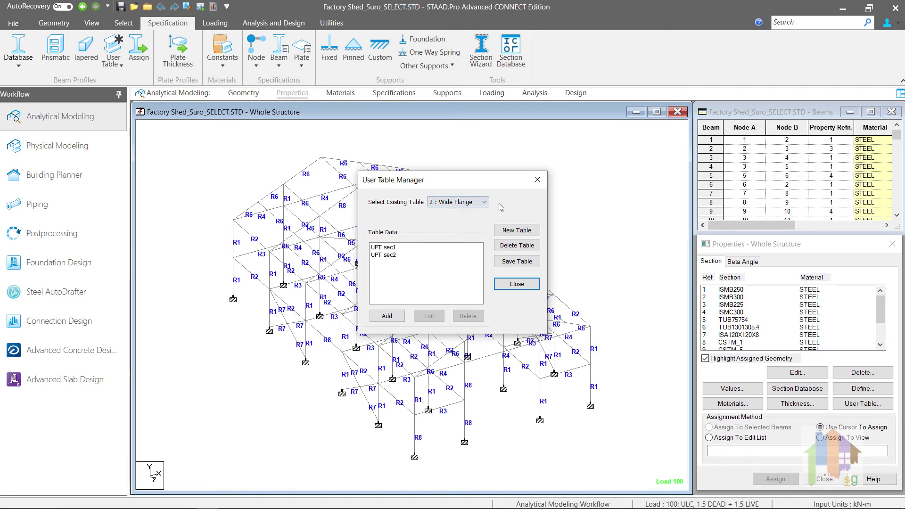
left_click(484, 201)
left_click(478, 211)
Examine the section types offered for a new user table, including ISECTION, and close the user table manager without creating a table
left_click(517, 230)
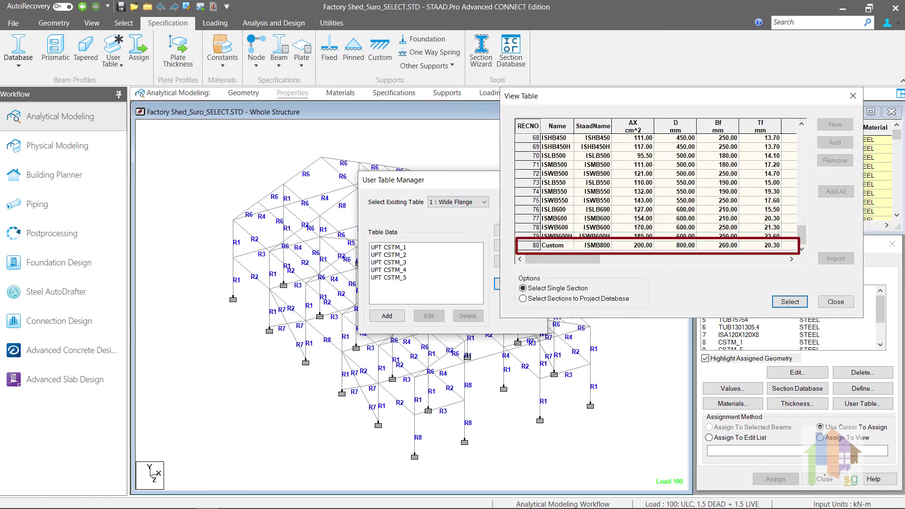
key("Escape")
left_click(507, 231)
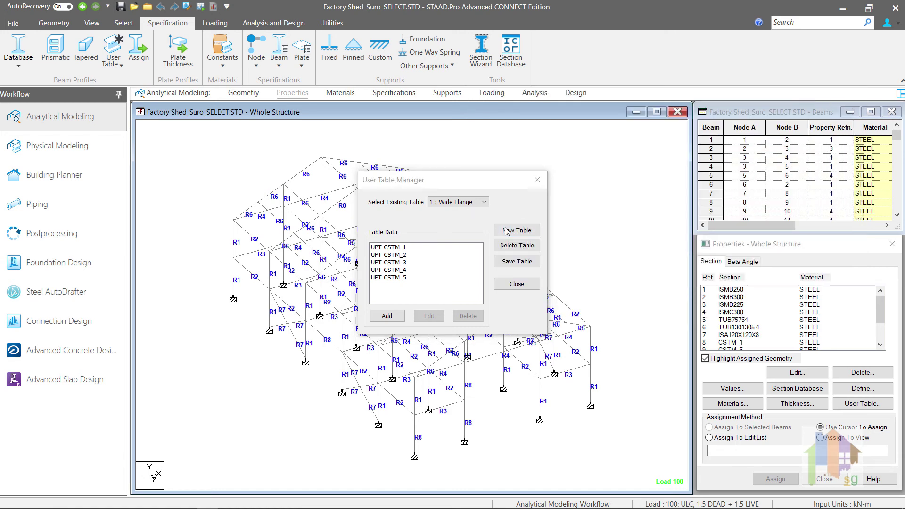
left_click(495, 242)
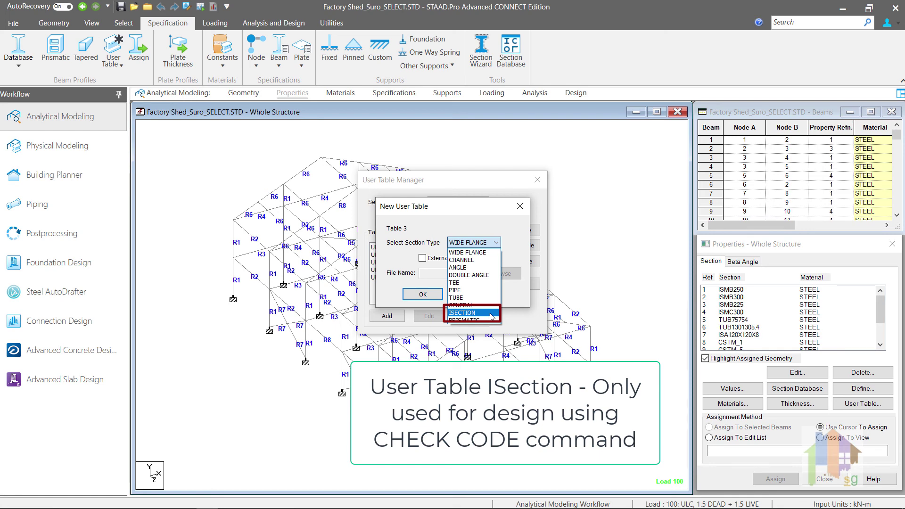
left_click(522, 223)
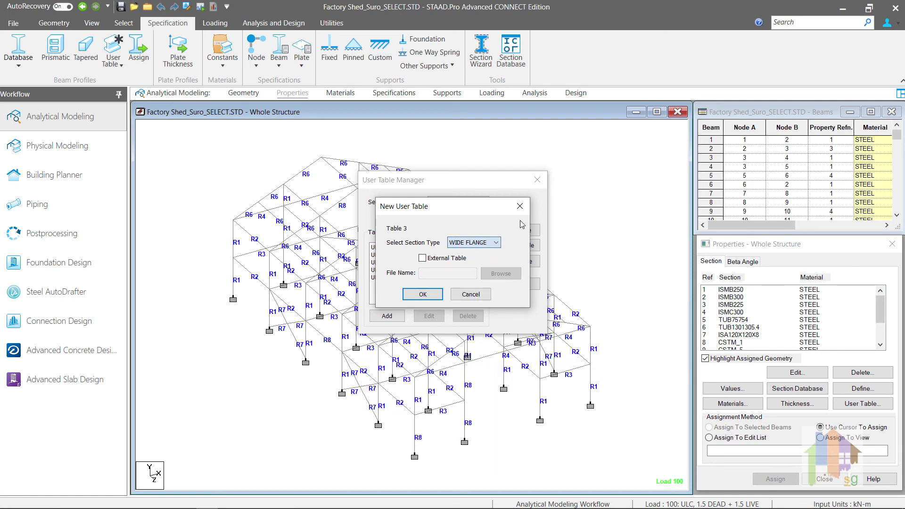
left_click(521, 211)
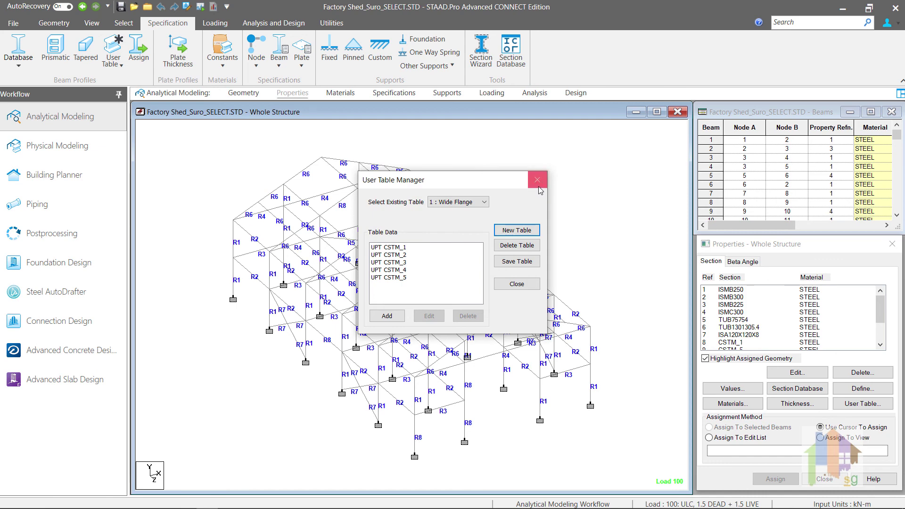
left_click(541, 183)
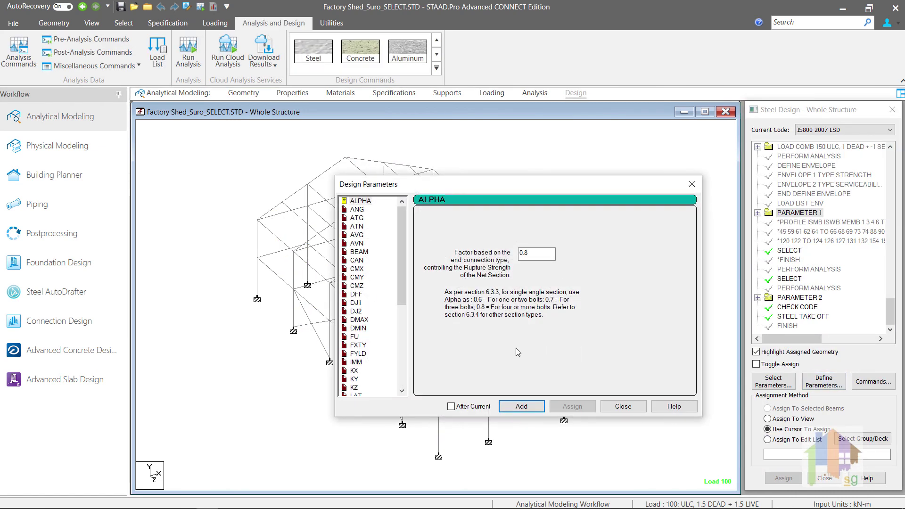
Open the DMAX maximum allowable depth parameter in the IS800 2007 LSD steel design parameters
left_click(363, 320)
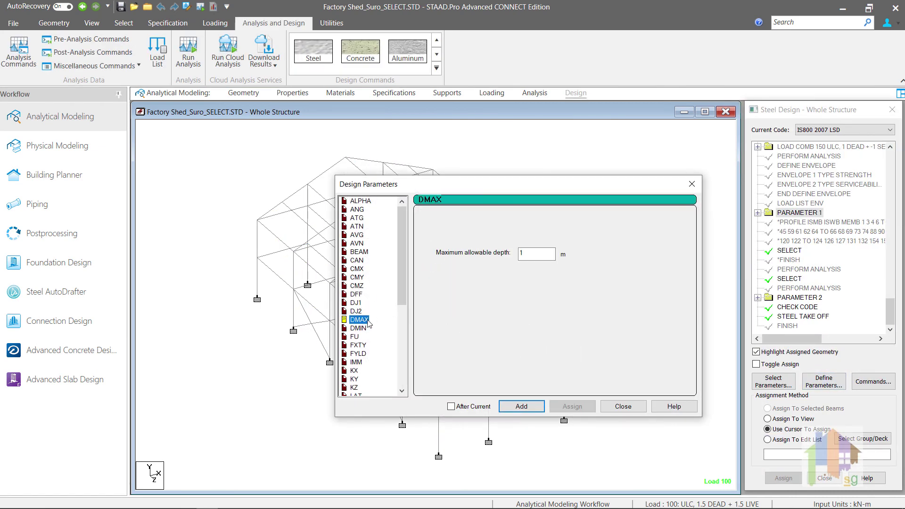